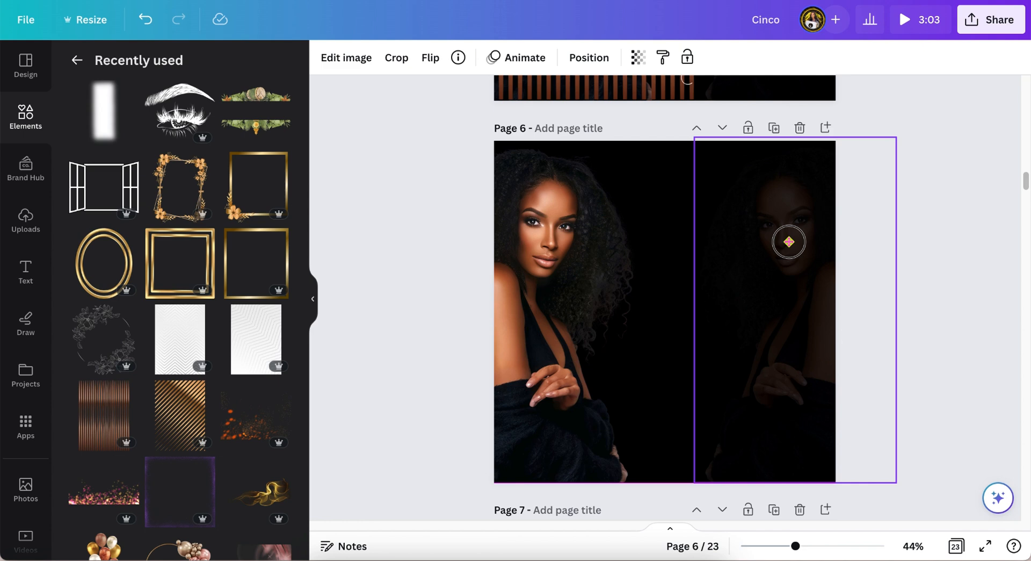
# Step: Add the copper vertical stripes graphic to page 6
pyautogui.click(93, 424)
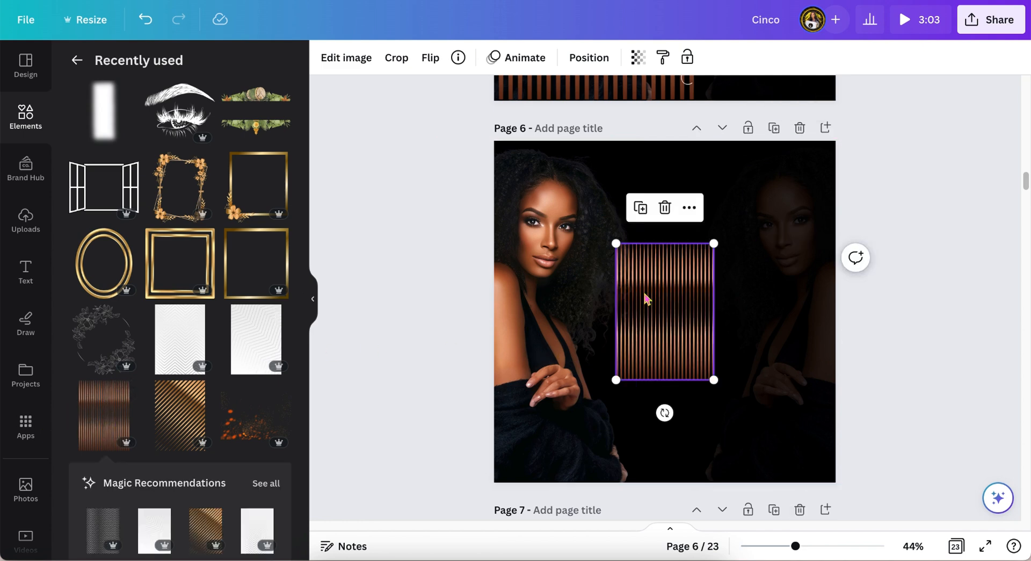
pyautogui.click(129, 392)
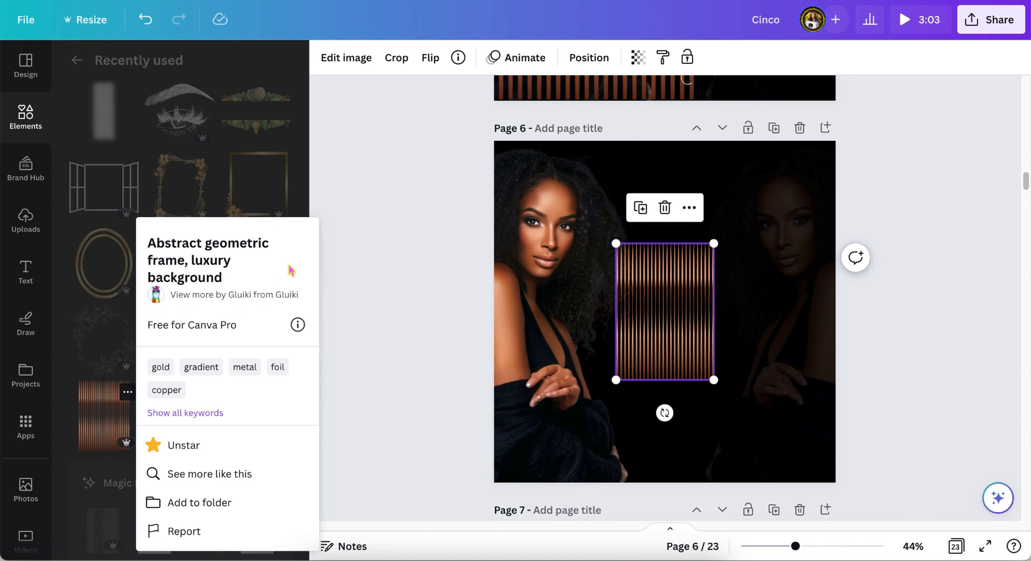
pyautogui.click(411, 190)
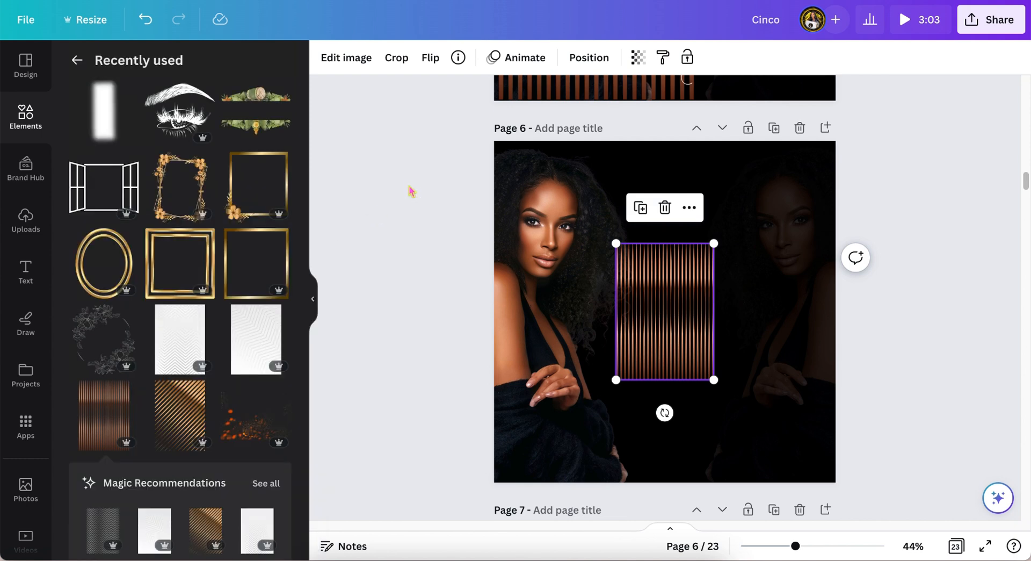
# Step: Enlarge the stripes graphic and position it to cover the full height of the page's left half
pyautogui.moveTo(670, 273); pyautogui.dragTo(547, 183)
pyautogui.moveTo(591, 278); pyautogui.dragTo(664, 472)
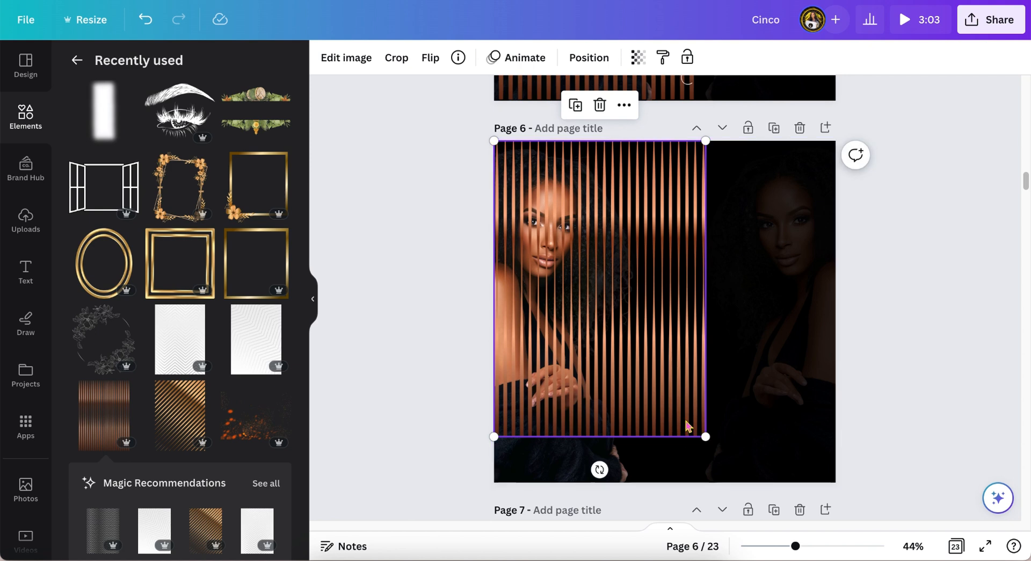
pyautogui.moveTo(706, 436); pyautogui.dragTo(739, 484)
pyautogui.moveTo(621, 379); pyautogui.dragTo(589, 382)
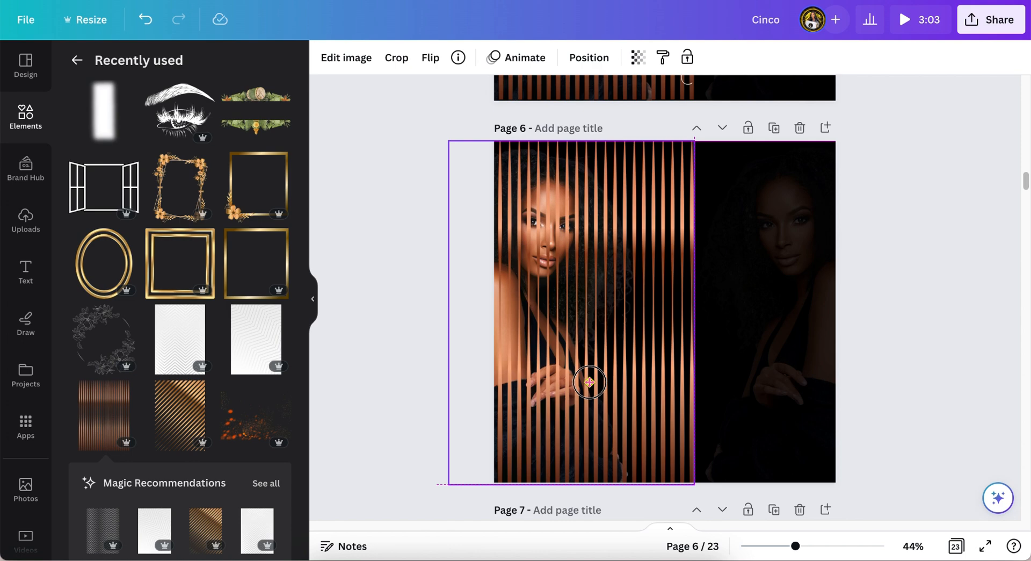
# Step: Add a text box on page 6 and replace its placeholder with "Day Mother's"
pyautogui.scroll(5, 590, 385)
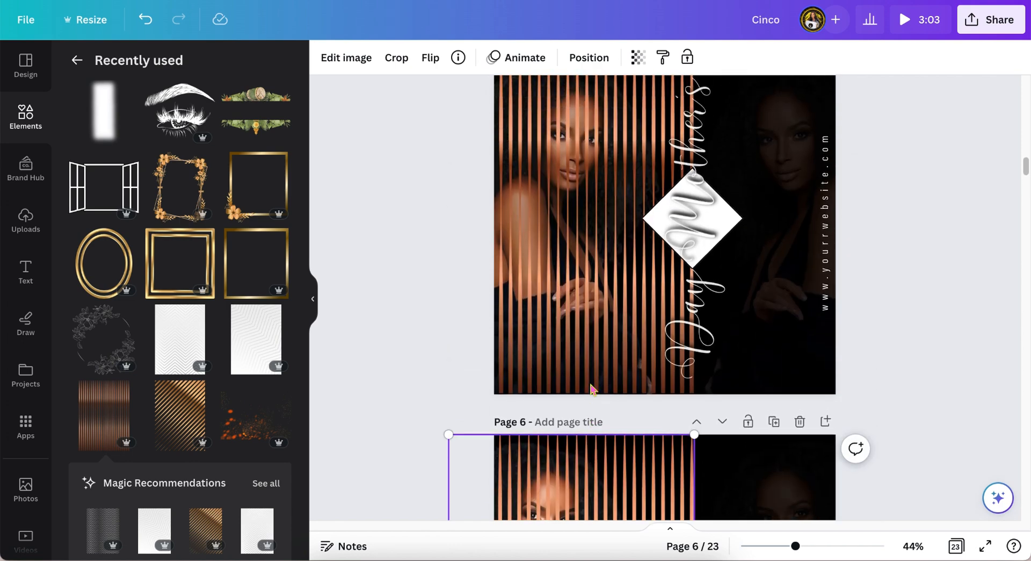
pyautogui.scroll(-5, 590, 388)
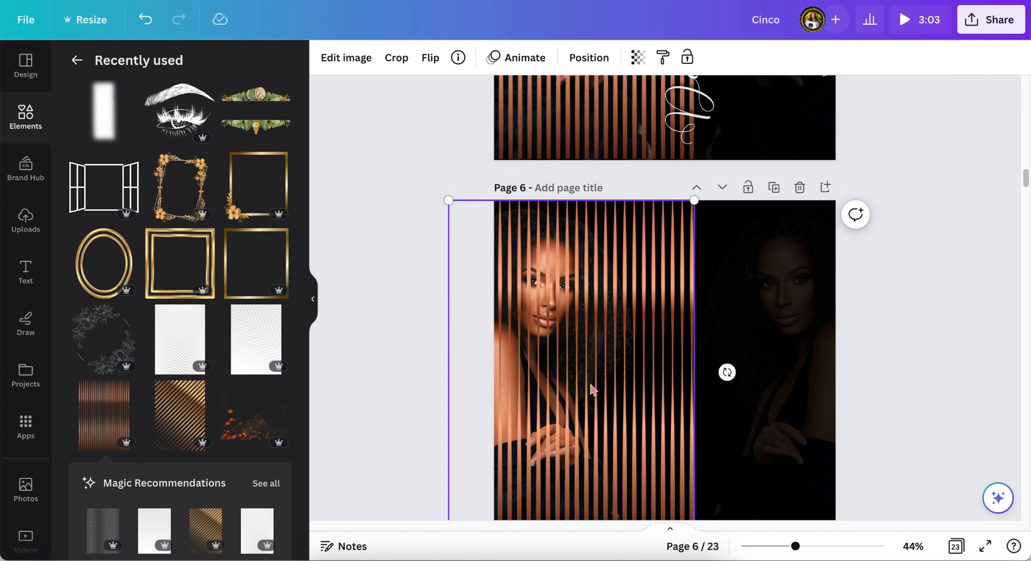
pyautogui.scroll(-2, 591, 388)
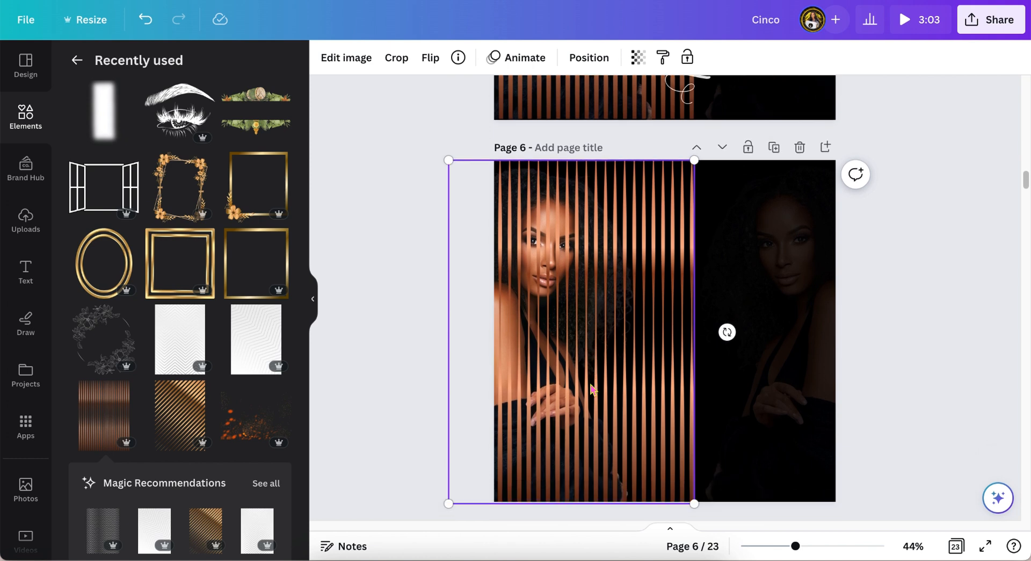
pyautogui.click(427, 356)
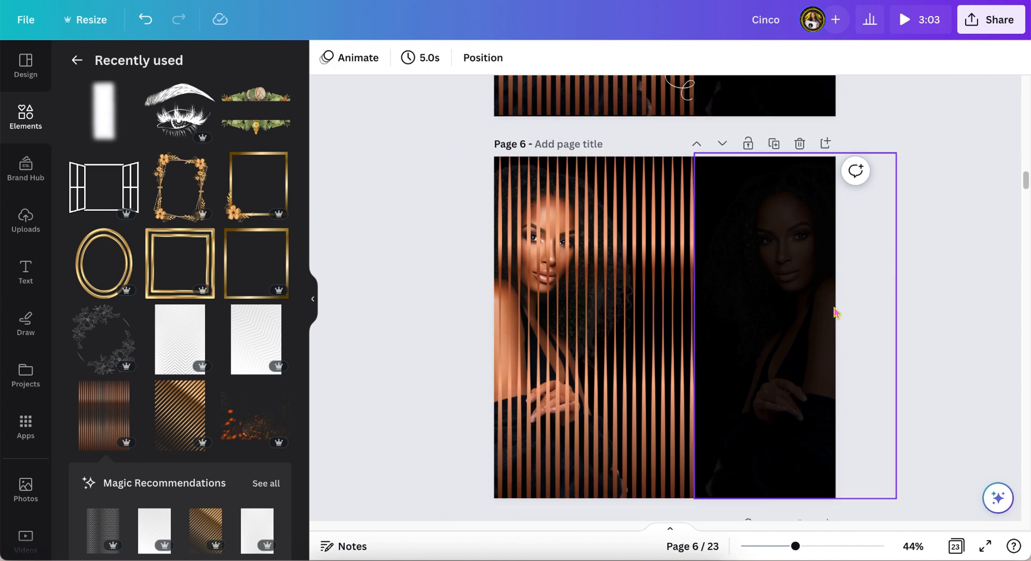
pyautogui.click(753, 310)
pyautogui.press('t')
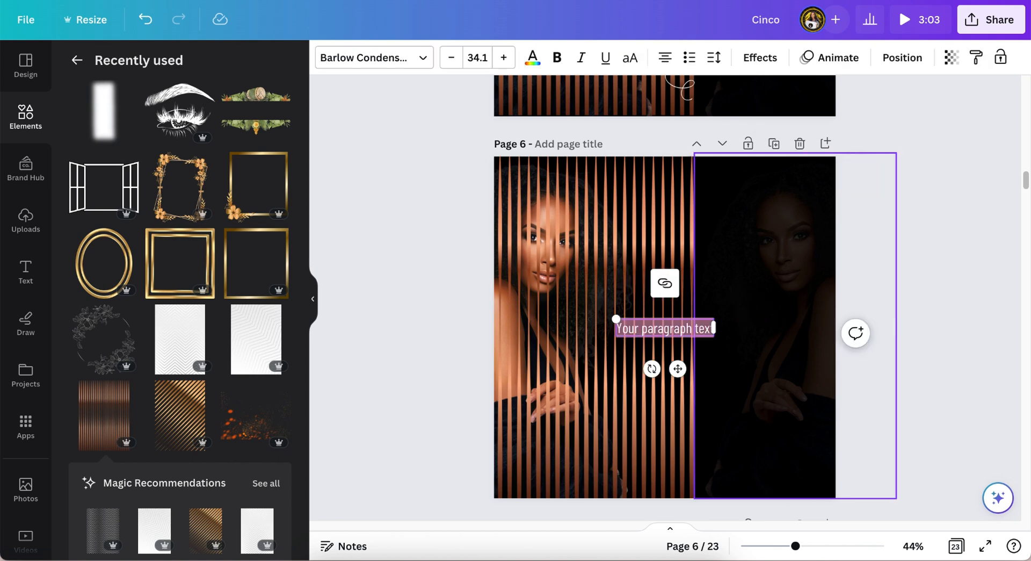
pyautogui.press('BackSpace')
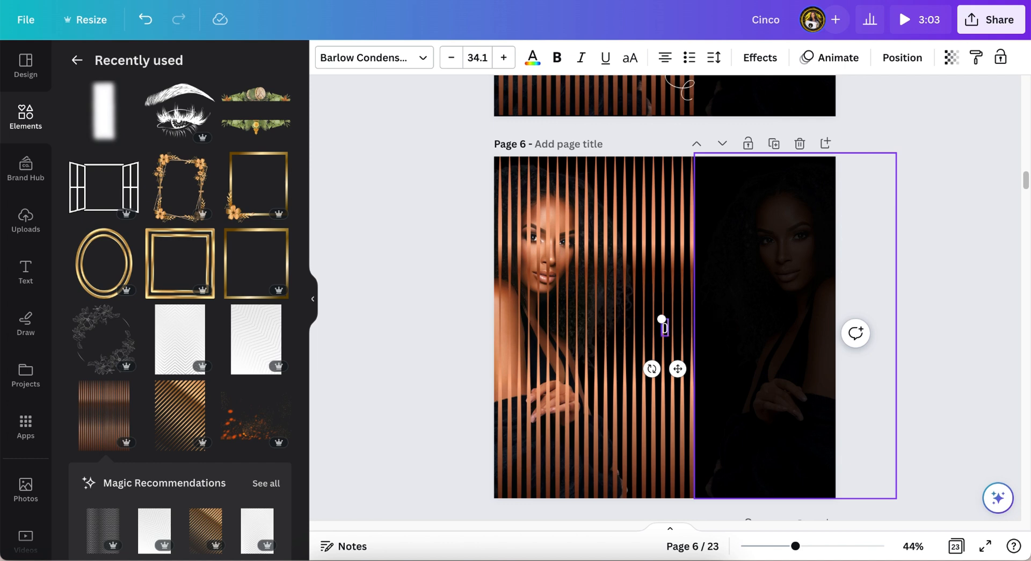
pyautogui.write("Day Mother's")
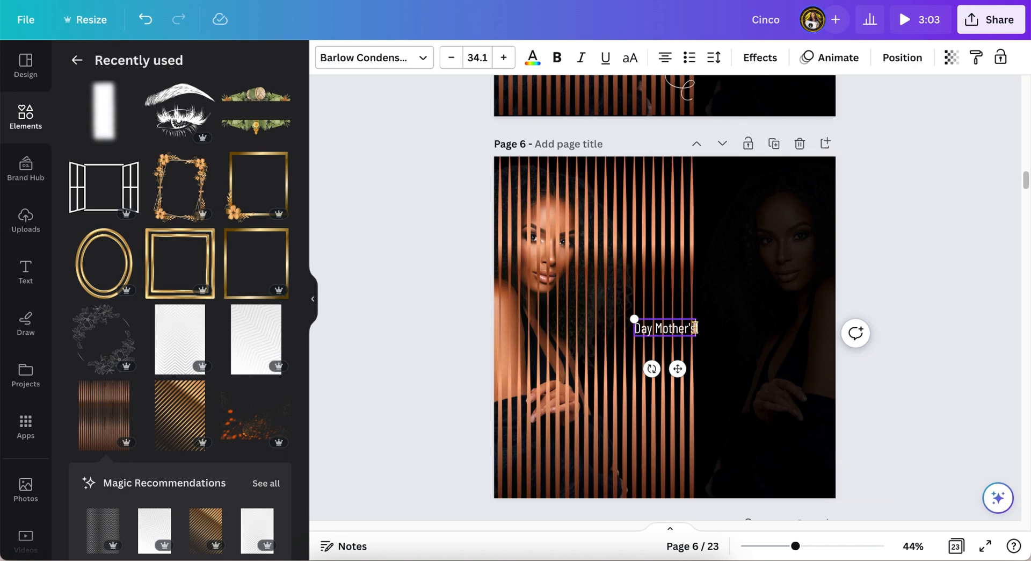
# Step: Widen the text box and rotate it vertical on the dark right side of the page
pyautogui.moveTo(698, 327); pyautogui.dragTo(837, 317)
pyautogui.moveTo(721, 368); pyautogui.dragTo(767, 328)
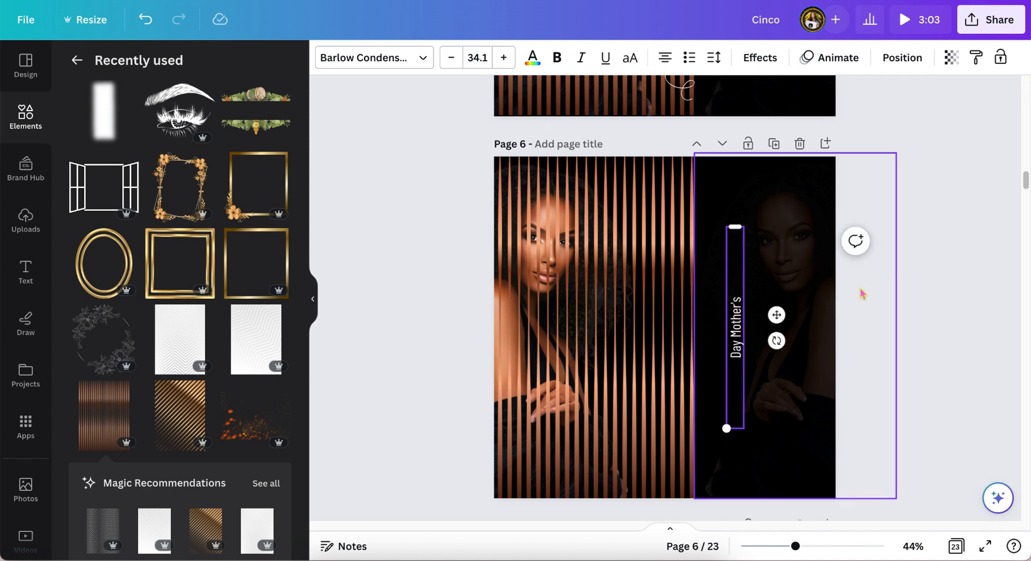
# Step: Change the title's font to Cleopatra
pyautogui.moveTo(803, 548); pyautogui.dragTo(804, 546)
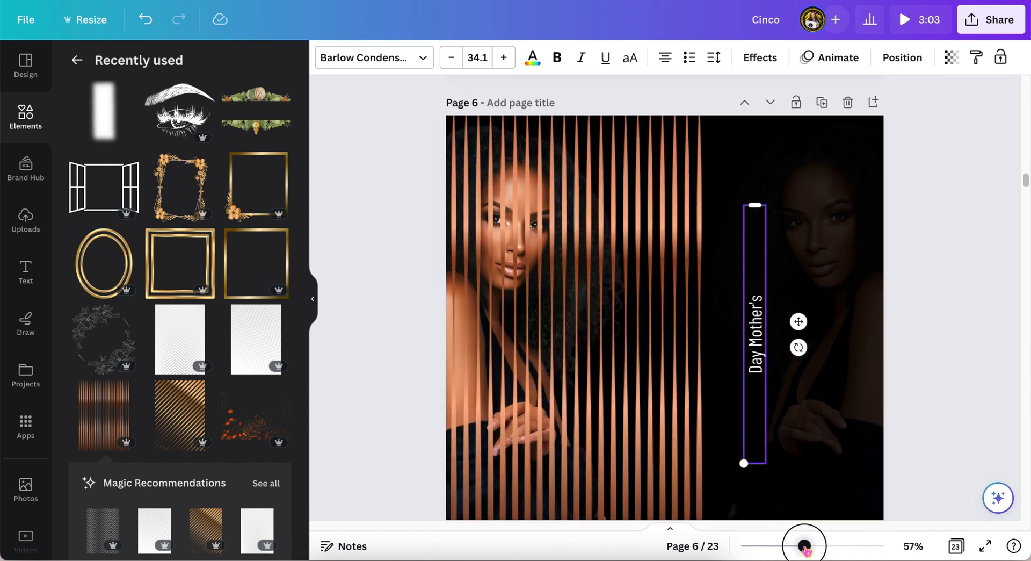
pyautogui.scroll(-2, 852, 471)
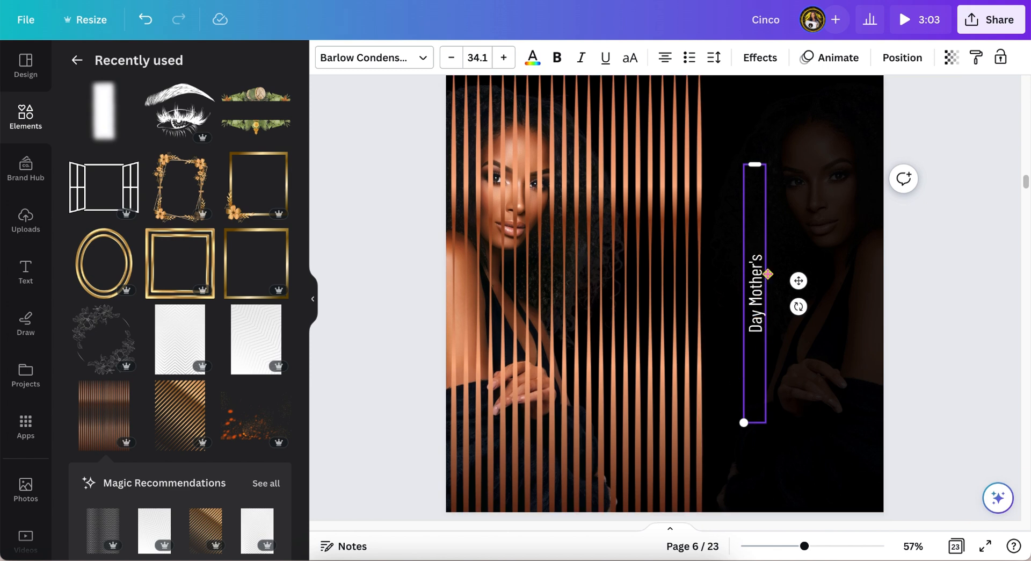
pyautogui.click(421, 59)
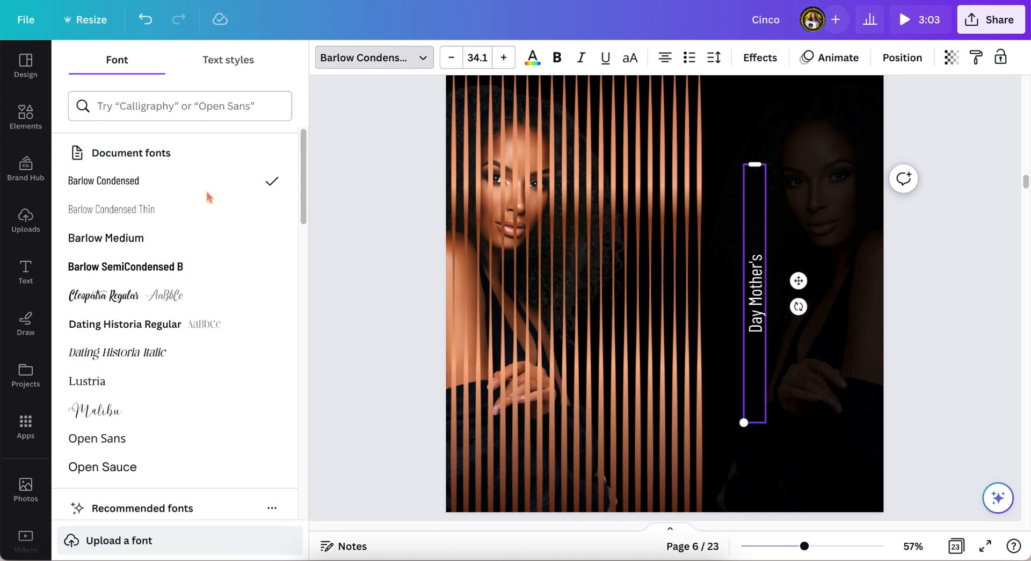
pyautogui.click(135, 297)
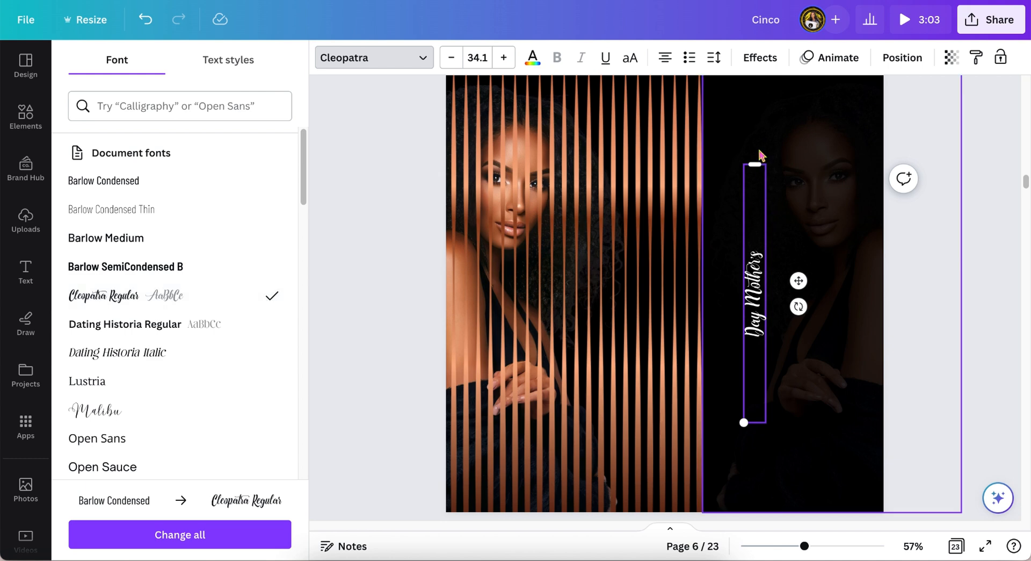
# Step: Stretch the title taller to enlarge it and switch its font to Malibu
pyautogui.moveTo(756, 160); pyautogui.dragTo(783, 106)
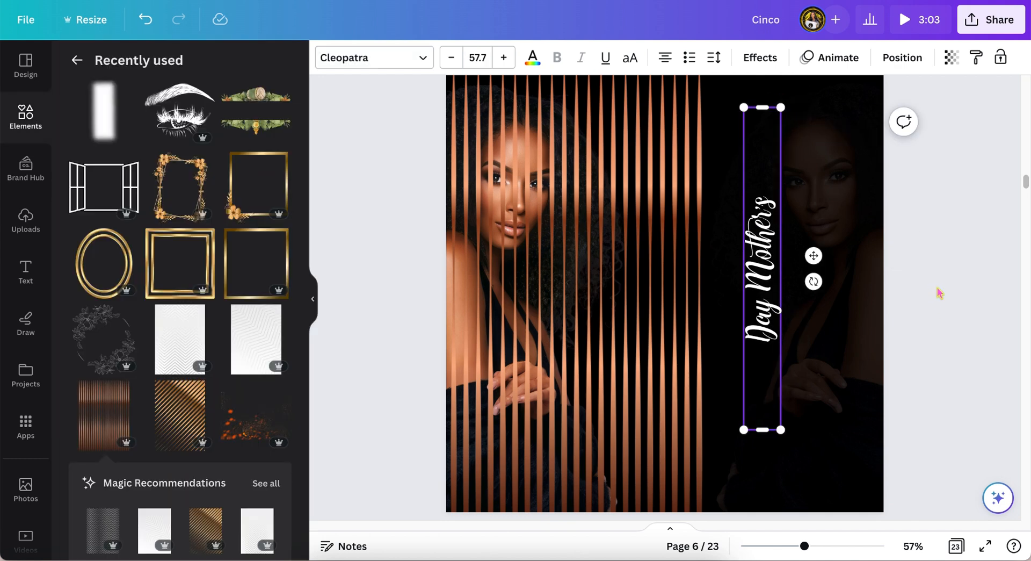
pyautogui.click(422, 60)
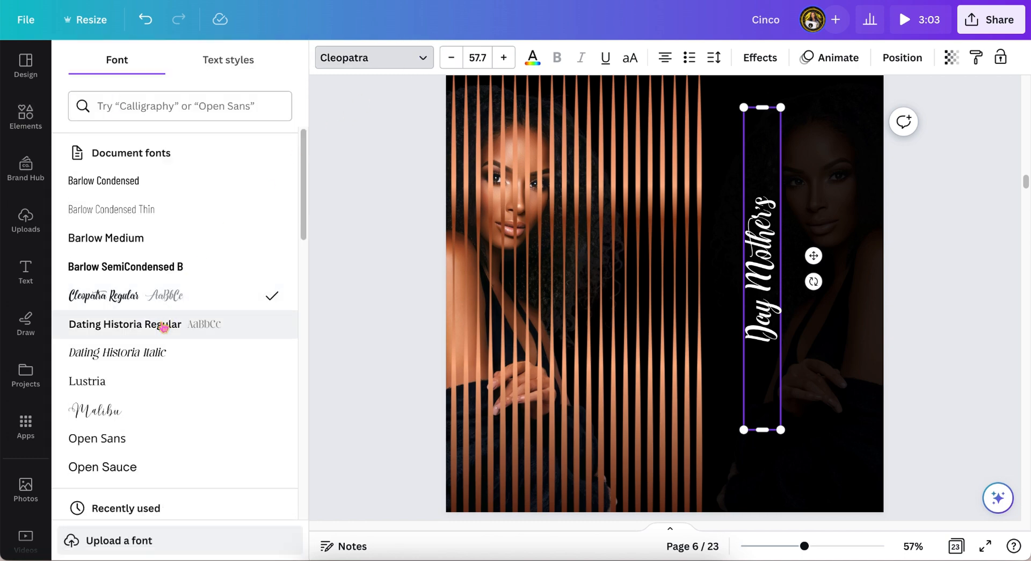
pyautogui.click(127, 419)
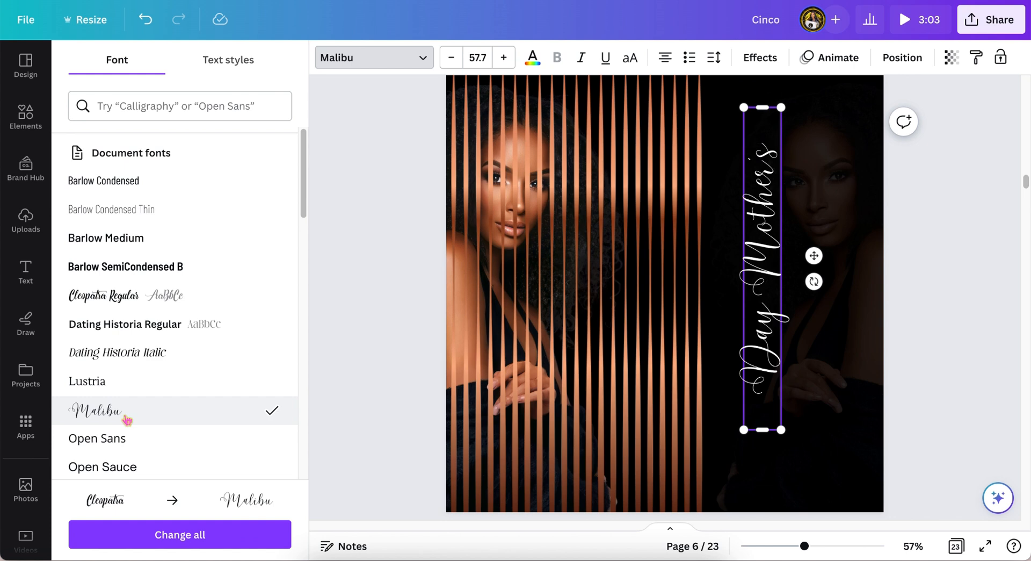
pyautogui.click(970, 263)
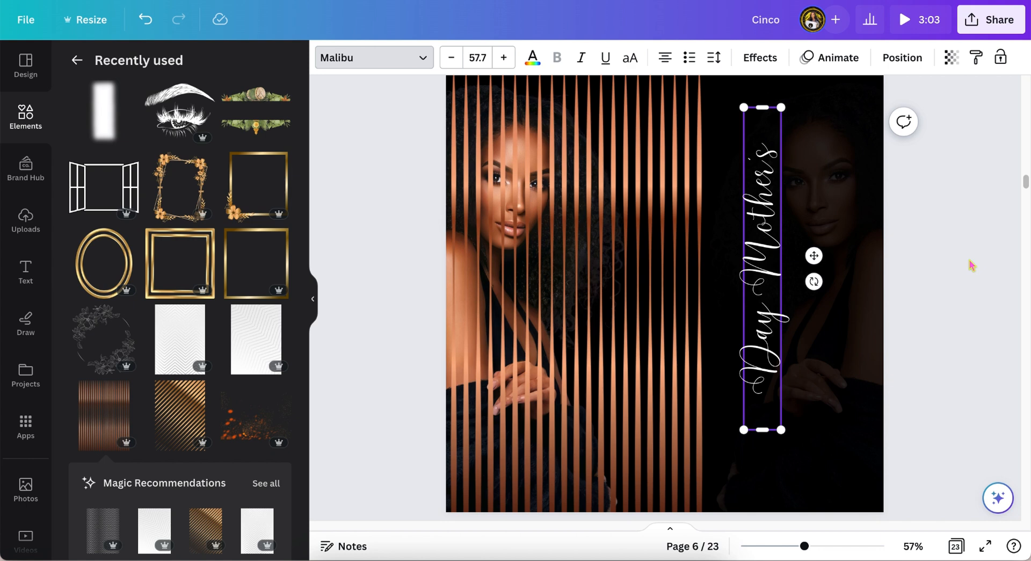
# Step: Nudge the title slightly left and compare it with the matching title on page 5
pyautogui.click(763, 271)
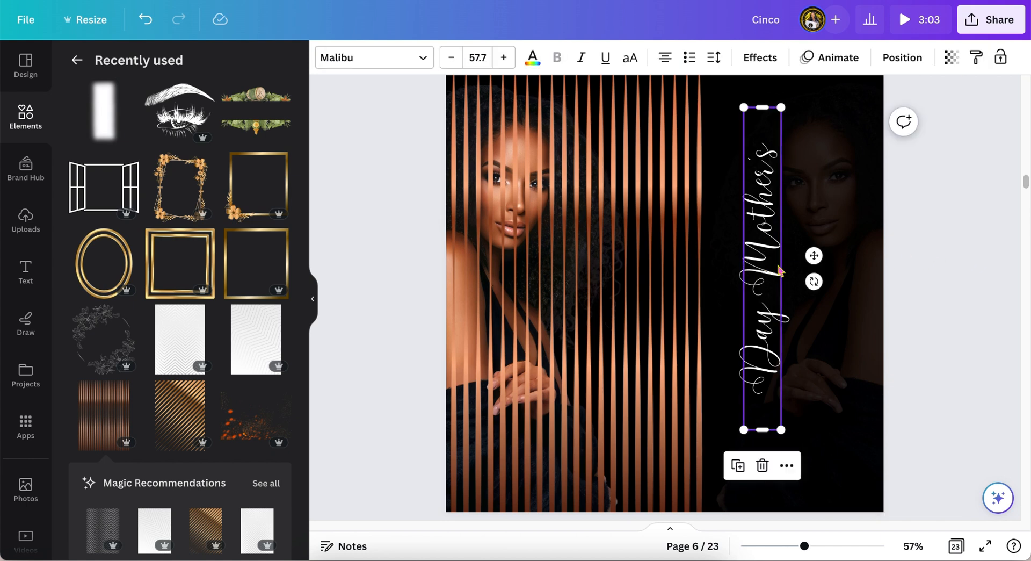
pyautogui.moveTo(812, 255)
pyautogui.mouseDown()
pyautogui.moveTo(761, 260)
pyautogui.moveTo(800, 253)
pyautogui.mouseUp()
pyautogui.scroll(6, 800, 256)
pyautogui.click(700, 309)
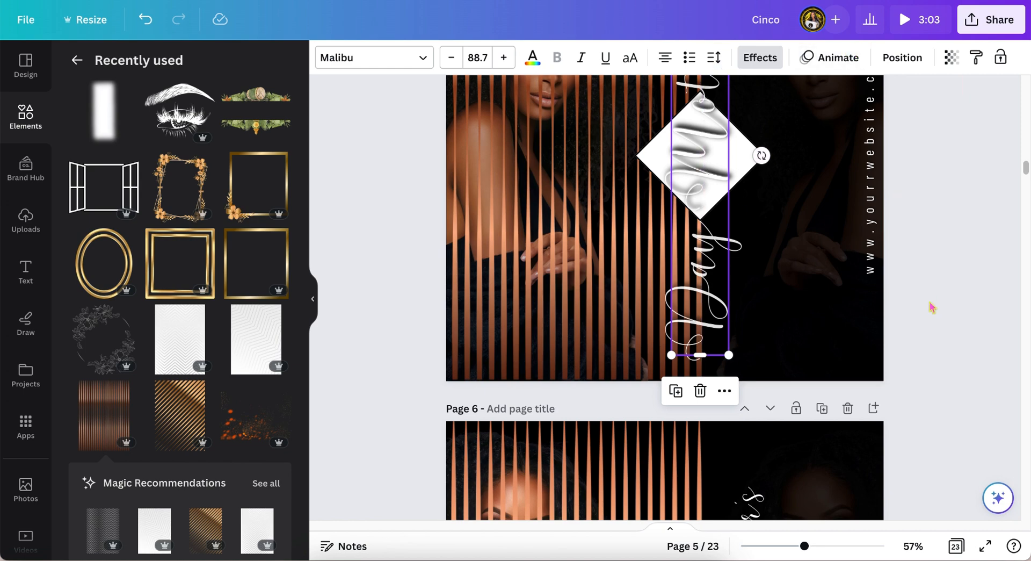
pyautogui.scroll(-4, 931, 307)
pyautogui.scroll(-2, 932, 307)
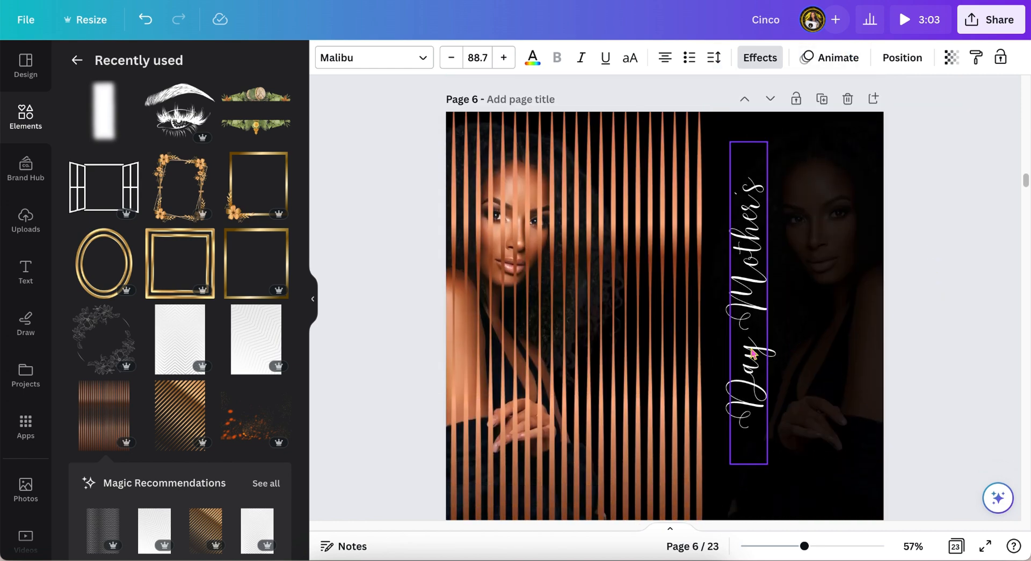
# Step: Increase the title's font size to 83.7
pyautogui.click(753, 353)
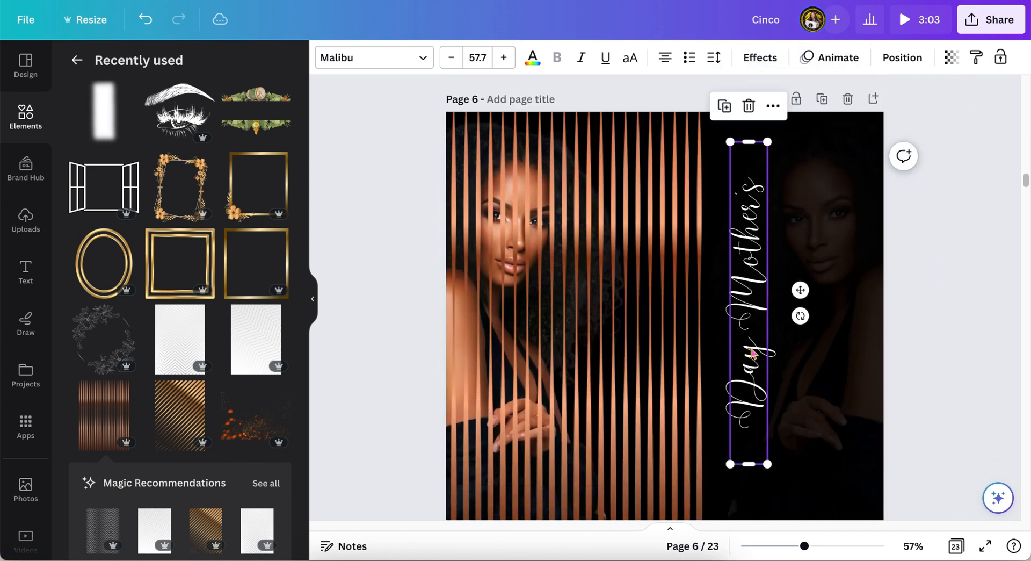
pyautogui.click(503, 58)
pyautogui.click(503, 58)
pyautogui.click(503, 58)
pyautogui.click(504, 57)
pyautogui.click(503, 57)
pyautogui.click(503, 58)
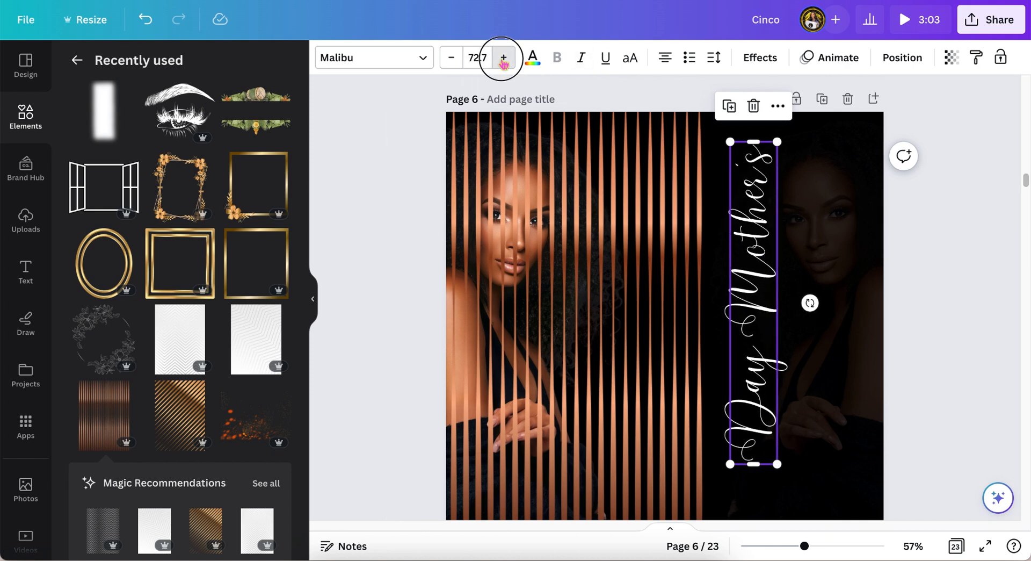
pyautogui.click(503, 58)
pyautogui.click(503, 57)
pyautogui.click(503, 58)
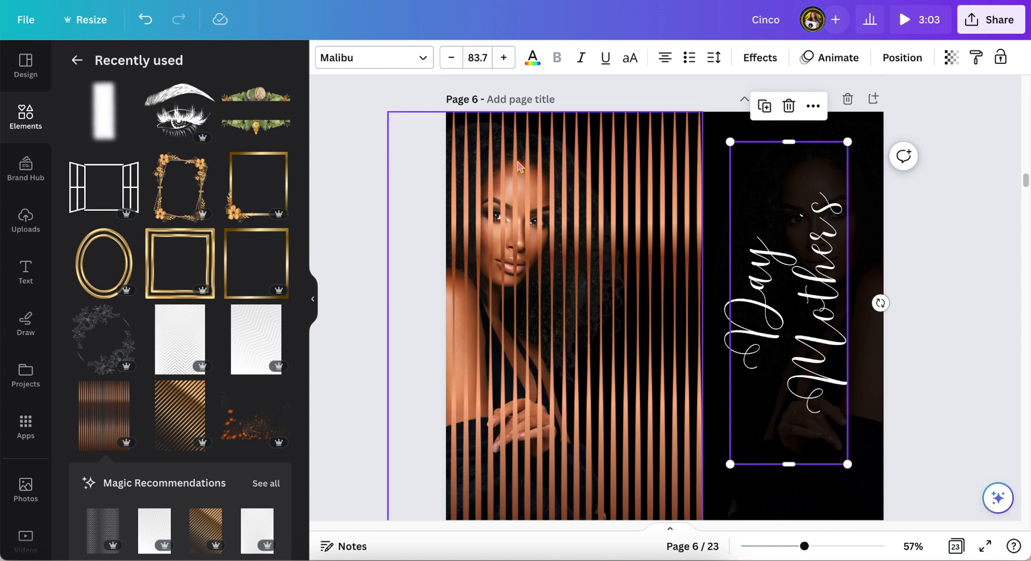
# Step: Lengthen the title's text box so it fits on one vertical line and recenter it
pyautogui.moveTo(791, 140); pyautogui.dragTo(802, 69)
pyautogui.moveTo(761, 263); pyautogui.dragTo(751, 327)
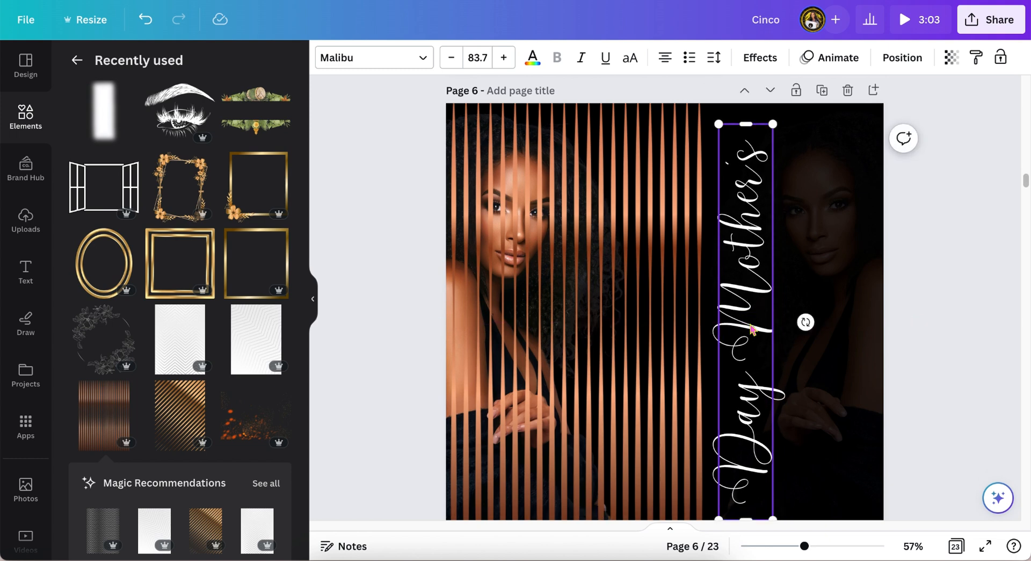
# Step: Move the title left so it sits along the right edge of the stripes
pyautogui.scroll(-2, 752, 329)
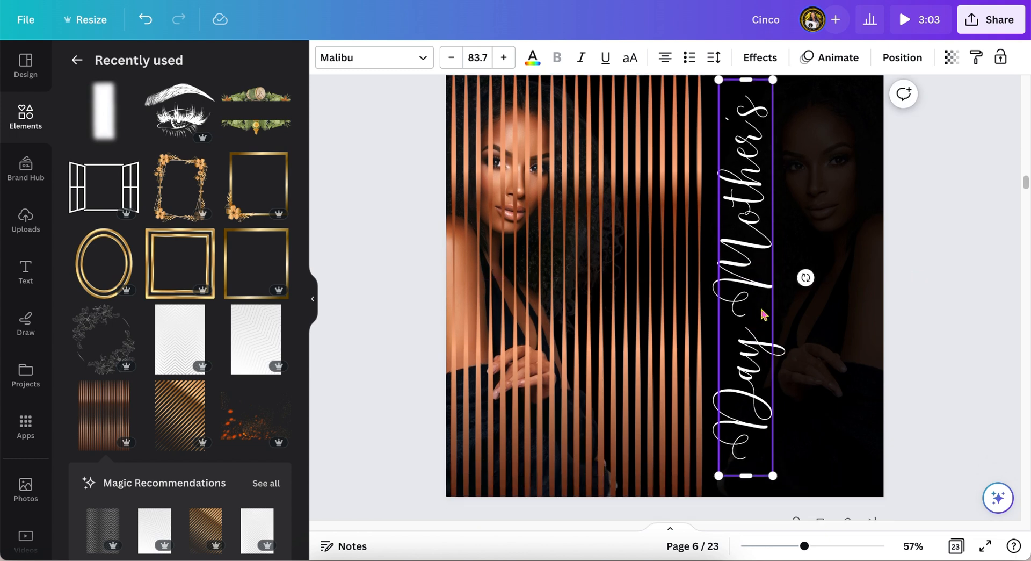
pyautogui.moveTo(739, 298); pyautogui.dragTo(713, 298)
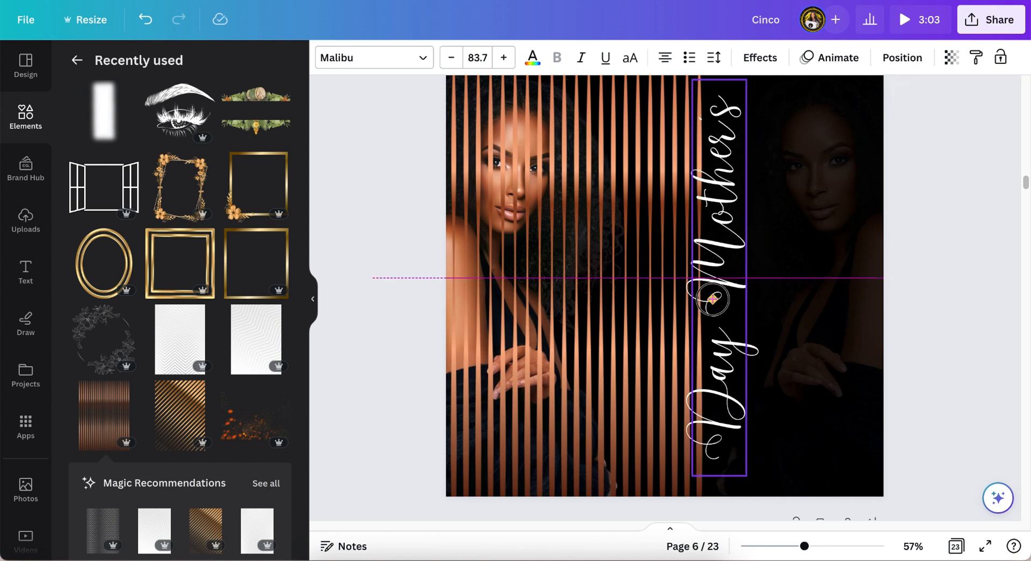
pyautogui.moveTo(712, 299); pyautogui.dragTo(713, 298)
pyautogui.scroll(5, 714, 300)
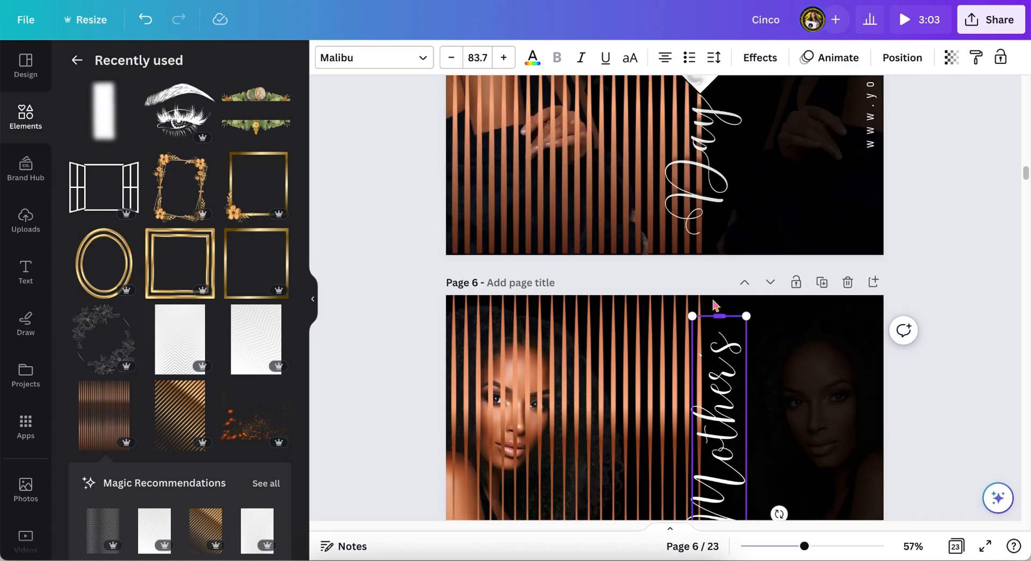
pyautogui.scroll(-5, 714, 305)
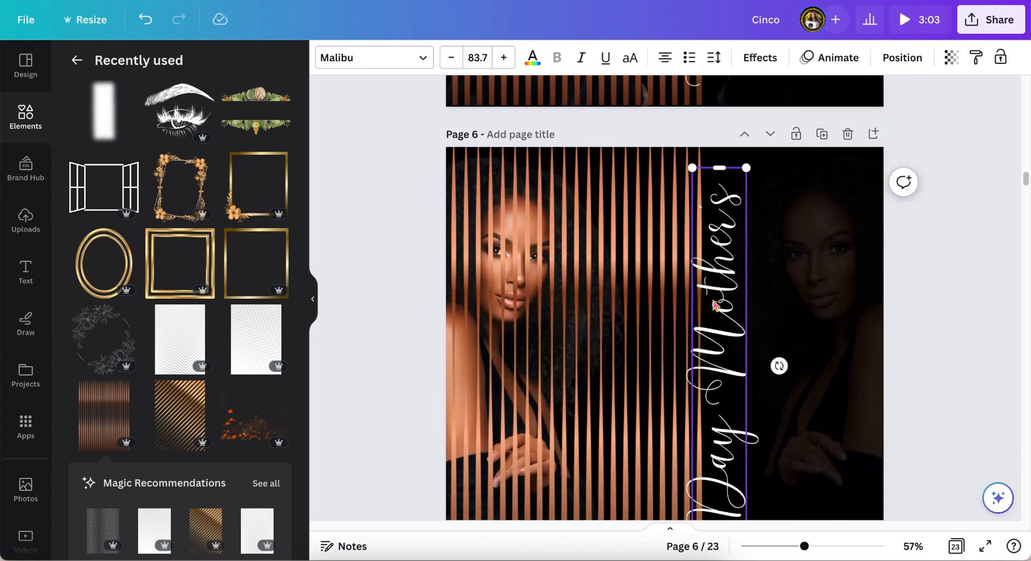
pyautogui.moveTo(731, 256); pyautogui.dragTo(716, 257)
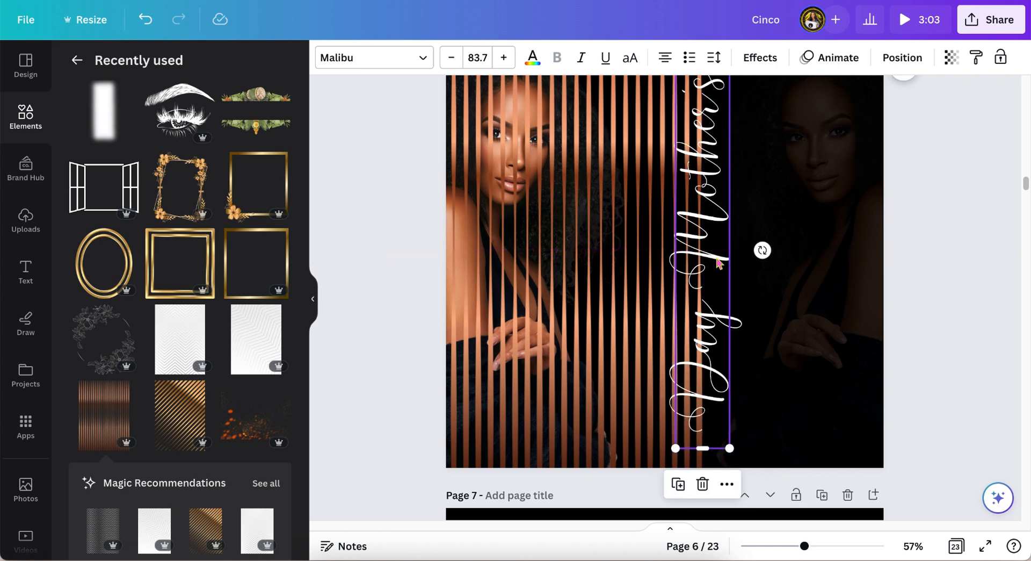
pyautogui.scroll(1, 717, 262)
# Step: Add a square shape and place it over the middle of the title
pyautogui.click(800, 262)
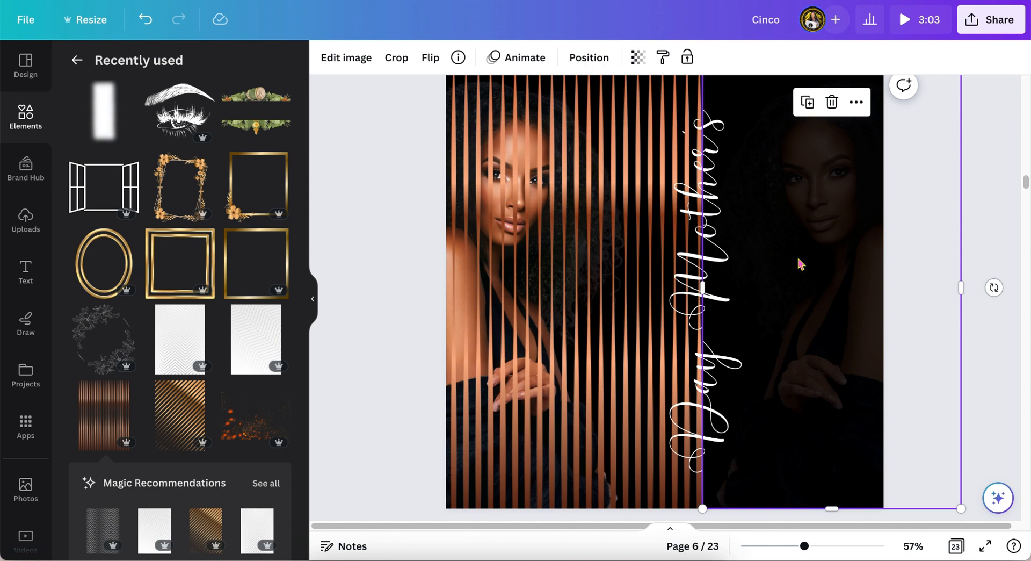
pyautogui.press('r')
pyautogui.moveTo(624, 270); pyautogui.dragTo(664, 268)
pyautogui.click(948, 185)
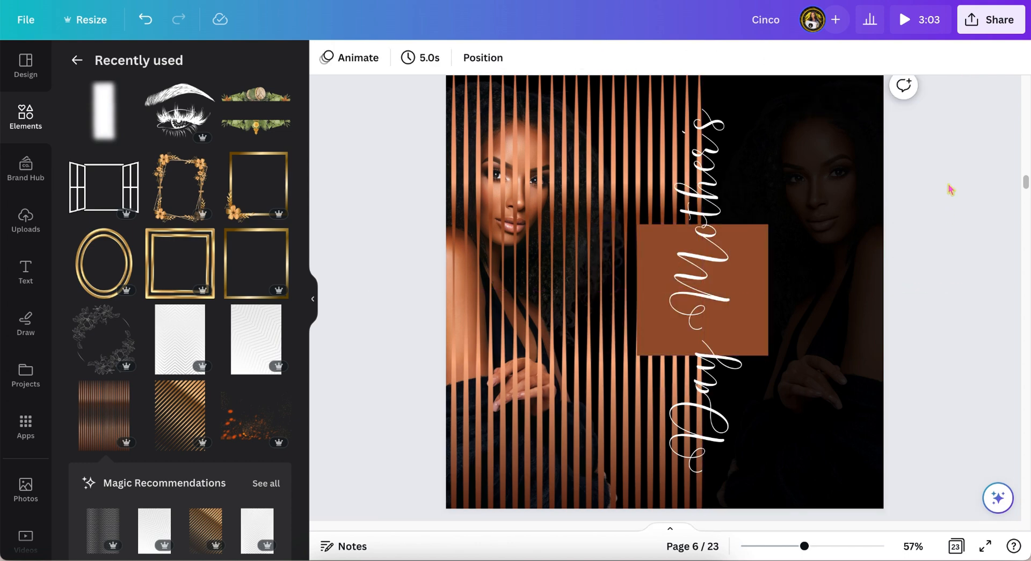
# Step: Recolor the square white and rotate it into a diamond over the title
pyautogui.click(754, 290)
pyautogui.click(344, 57)
pyautogui.click(175, 207)
pyautogui.scroll(2, 368, 329)
pyautogui.scroll(-1, 368, 330)
# Step: Apply the Shadow text effect to the title
pyautogui.click(397, 58)
pyautogui.click(83, 298)
pyautogui.click(199, 144)
pyautogui.click(161, 183)
pyautogui.click(238, 259)
pyautogui.click(84, 298)
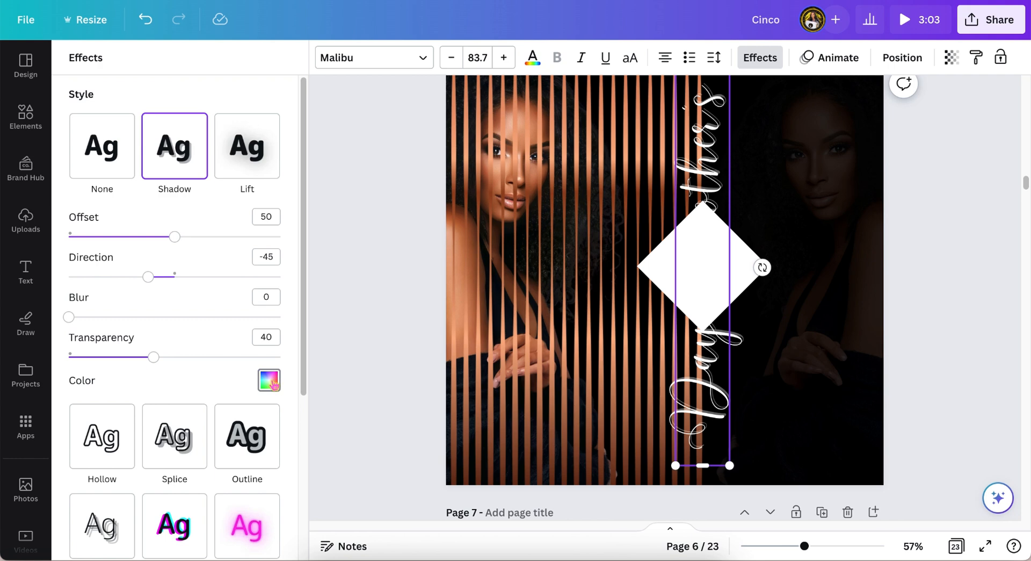
# Step: Set the title's shadow color to black, its transparency to 100 and its blur to 97
pyautogui.click(269, 380)
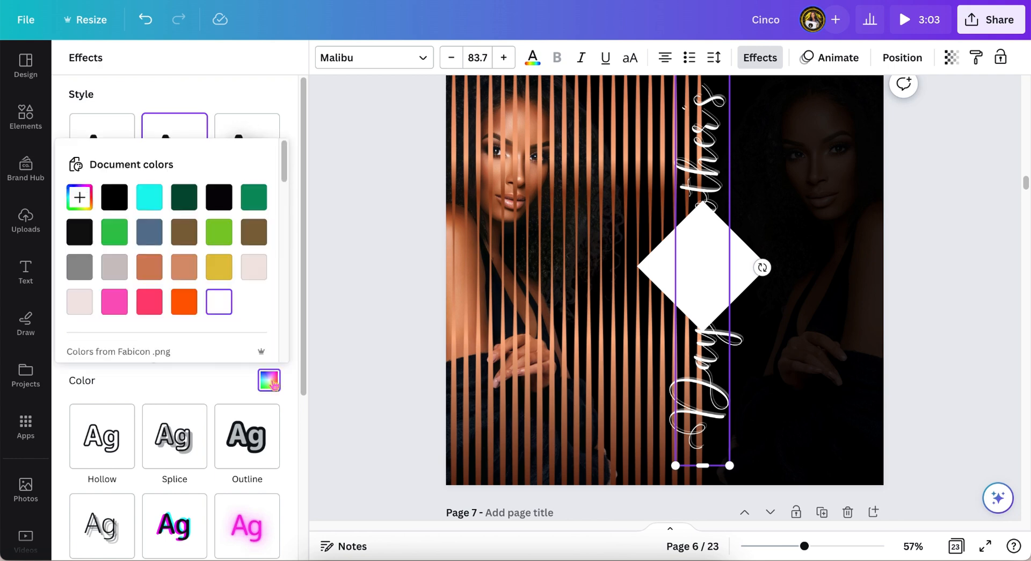
pyautogui.click(115, 197)
pyautogui.click(204, 99)
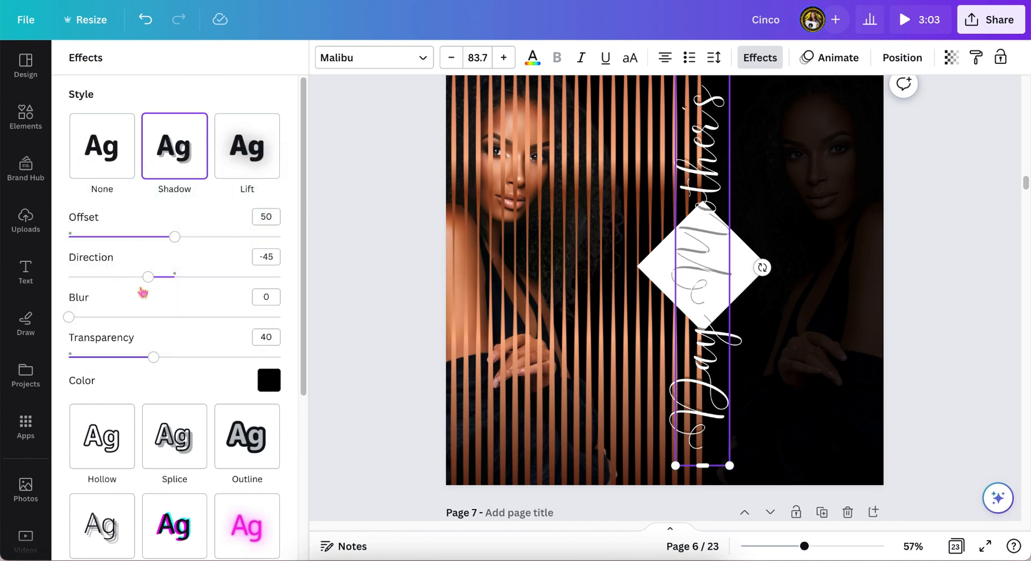
pyautogui.moveTo(153, 359); pyautogui.dragTo(295, 358)
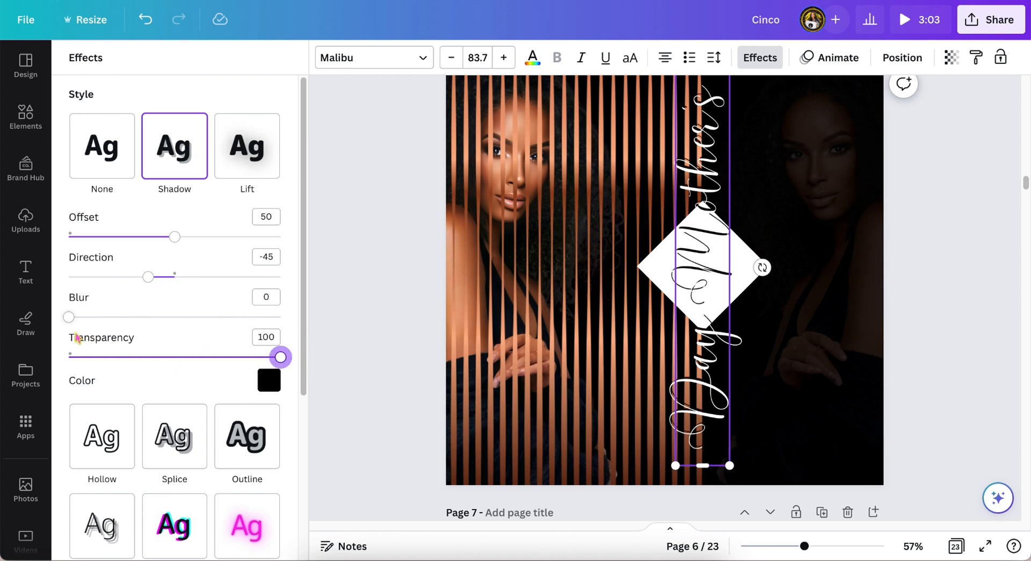
pyautogui.moveTo(68, 318); pyautogui.dragTo(275, 316)
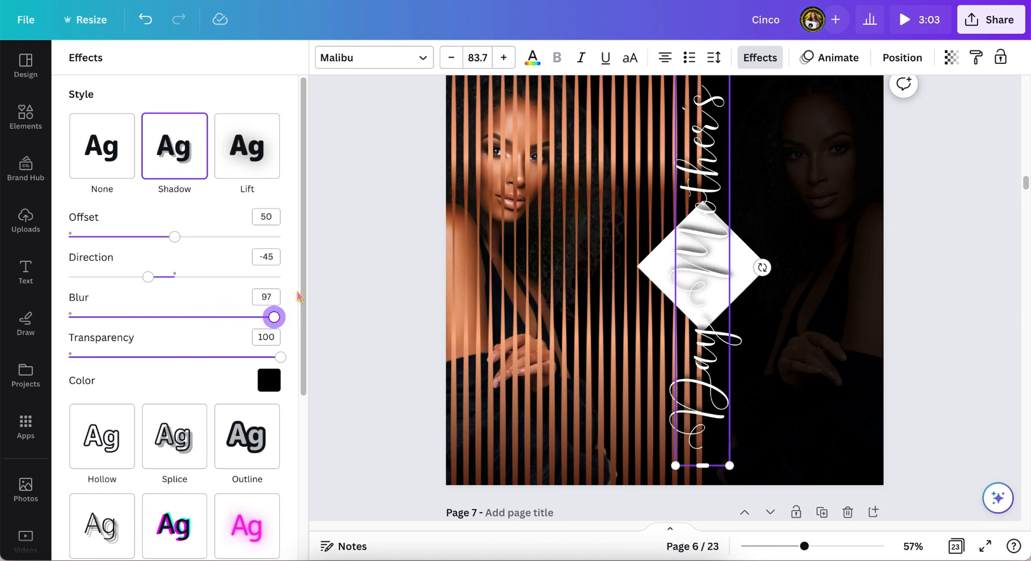
pyautogui.press('Escape')
pyautogui.click(372, 247)
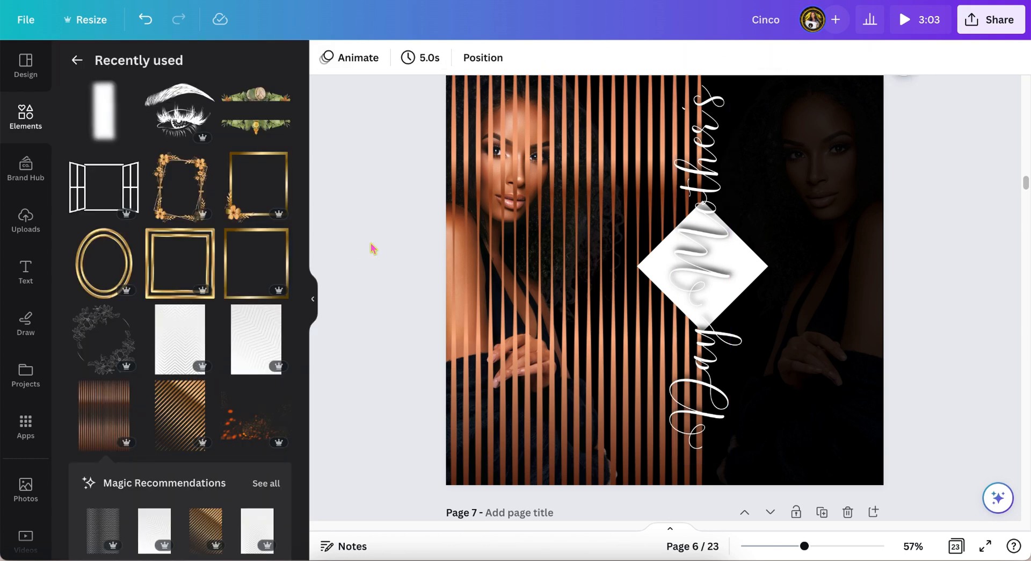
# Step: Undo the accidental extra copy of the title
pyautogui.scroll(1, 389, 266)
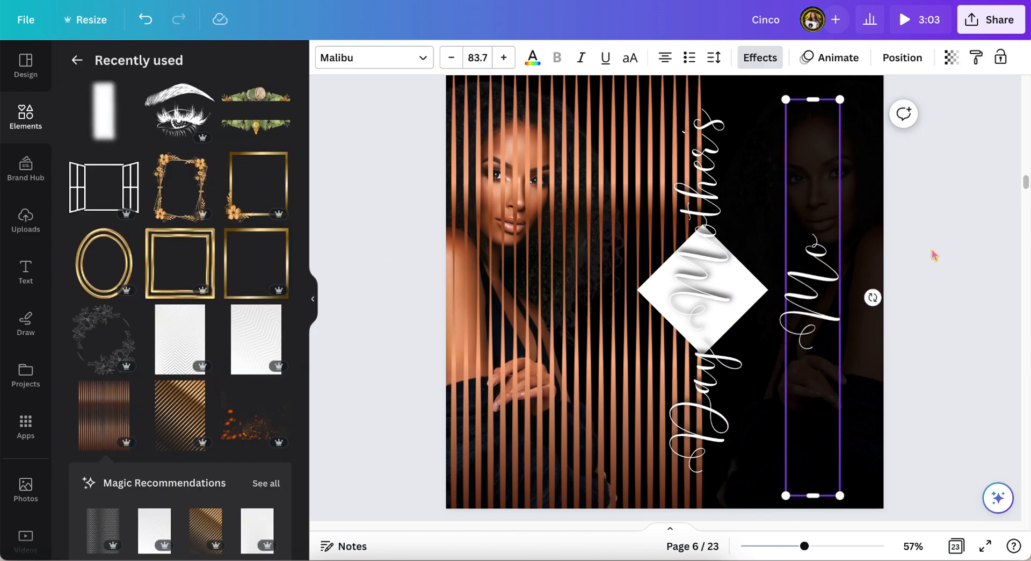
pyautogui.hotkey('ctrl', 'z')
# Step: Add a paragraph text box to the page
pyautogui.click(533, 57)
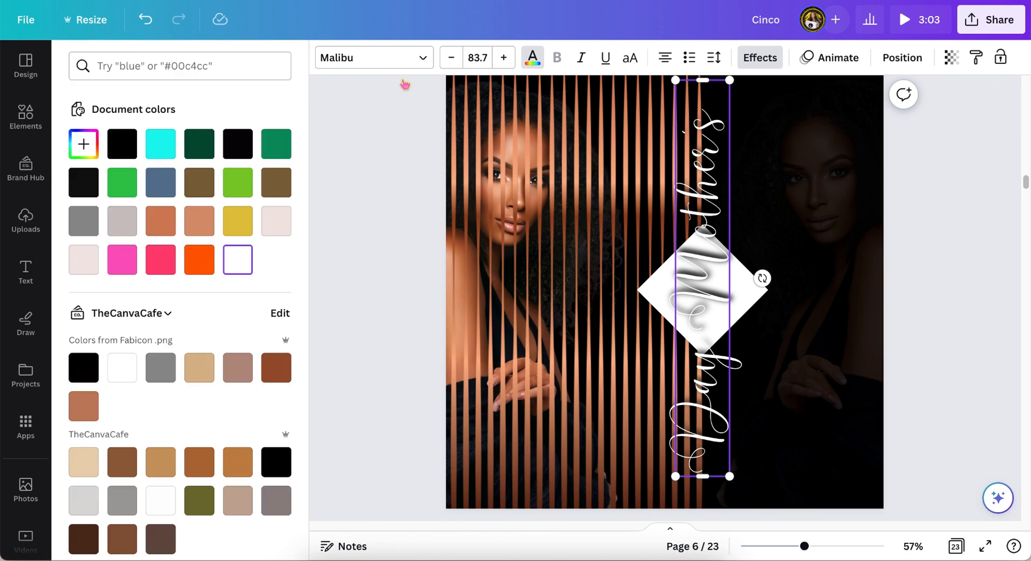
pyautogui.click(238, 221)
pyautogui.click(156, 150)
pyautogui.click(199, 260)
pyautogui.click(238, 260)
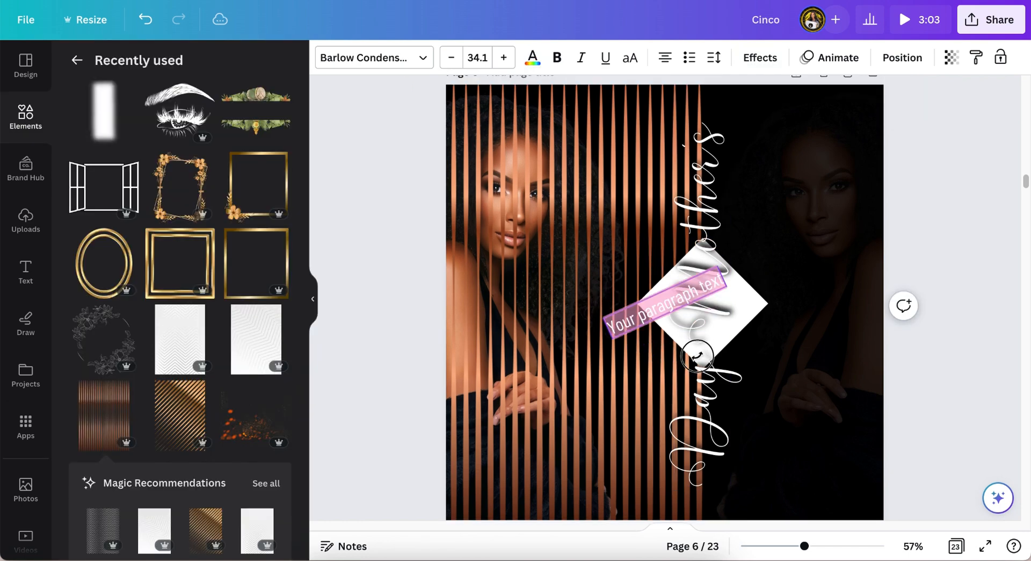
# Step: Move the new text box to the bottom right of the page and widen it
pyautogui.moveTo(618, 370); pyautogui.dragTo(807, 508)
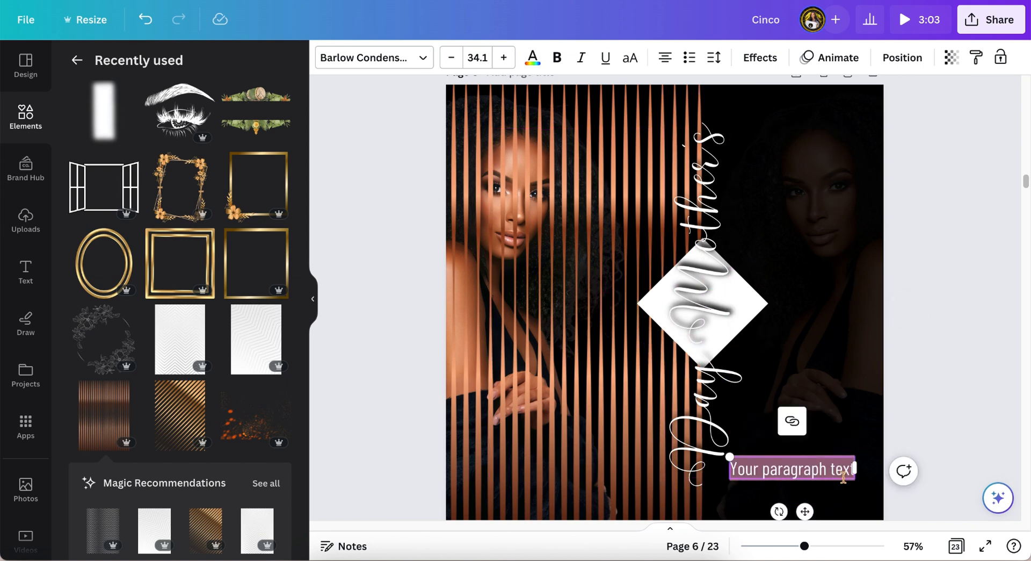
pyautogui.moveTo(855, 468); pyautogui.dragTo(876, 467)
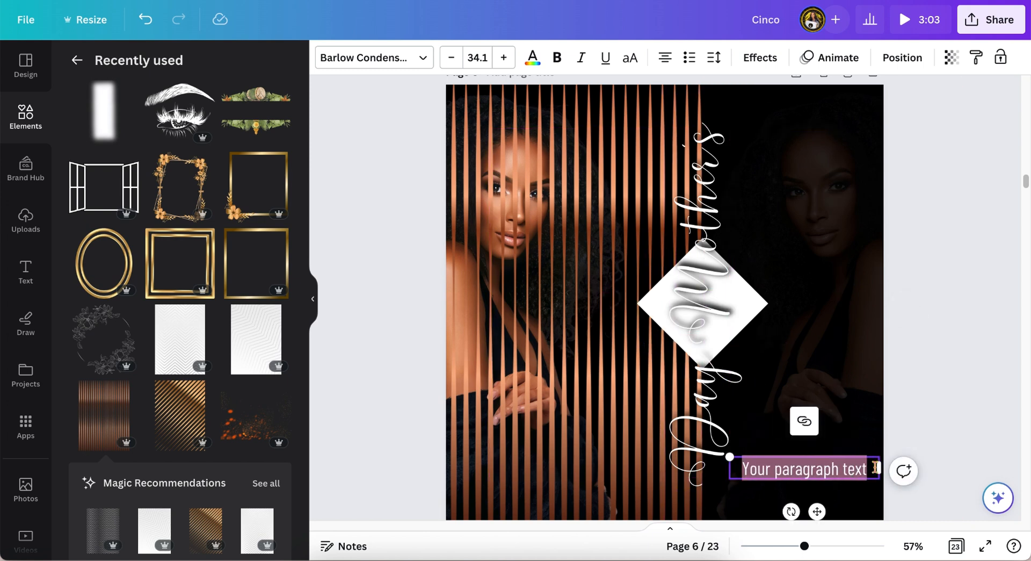
pyautogui.doubleClick(870, 467)
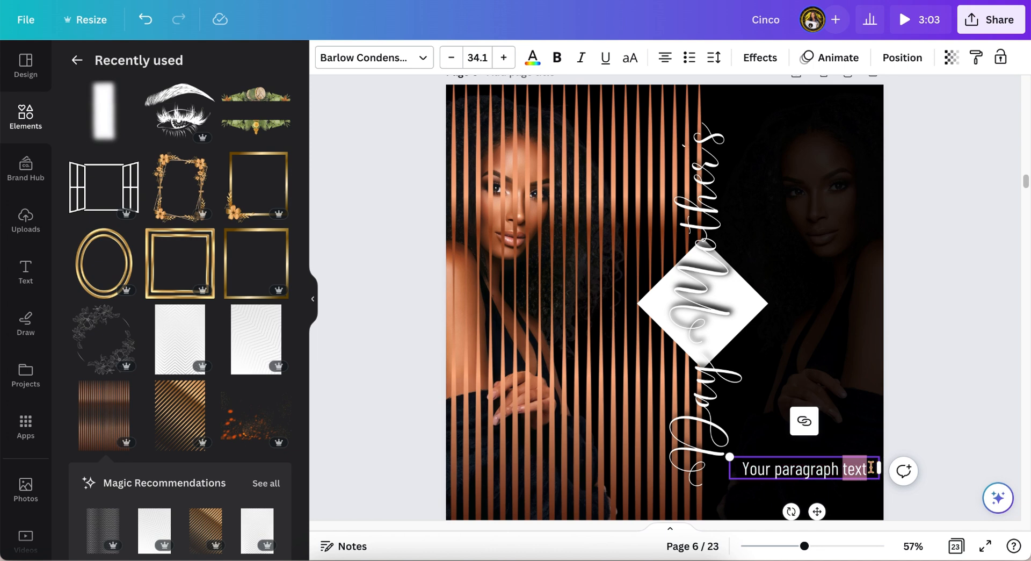
pyautogui.press('XF86AudioRaiseVolume')
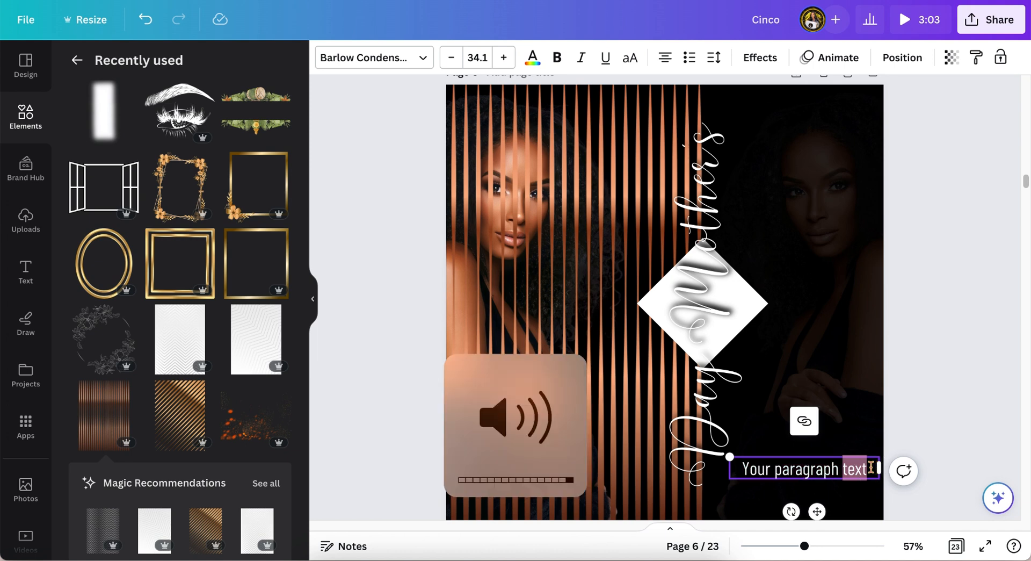
pyautogui.press('BackSpace')
pyautogui.press('BackSpace')
pyautogui.press('BackSpace')
pyautogui.press('BackSpace')
pyautogui.press('BackSpace')
pyautogui.press('BackSpace')
pyautogui.press('BackSpace')
pyautogui.press('BackSpace')
pyautogui.press('BackSpace')
pyautogui.press('BackSpace')
pyautogui.press('BackSpace')
pyautogui.press('BackSpace')
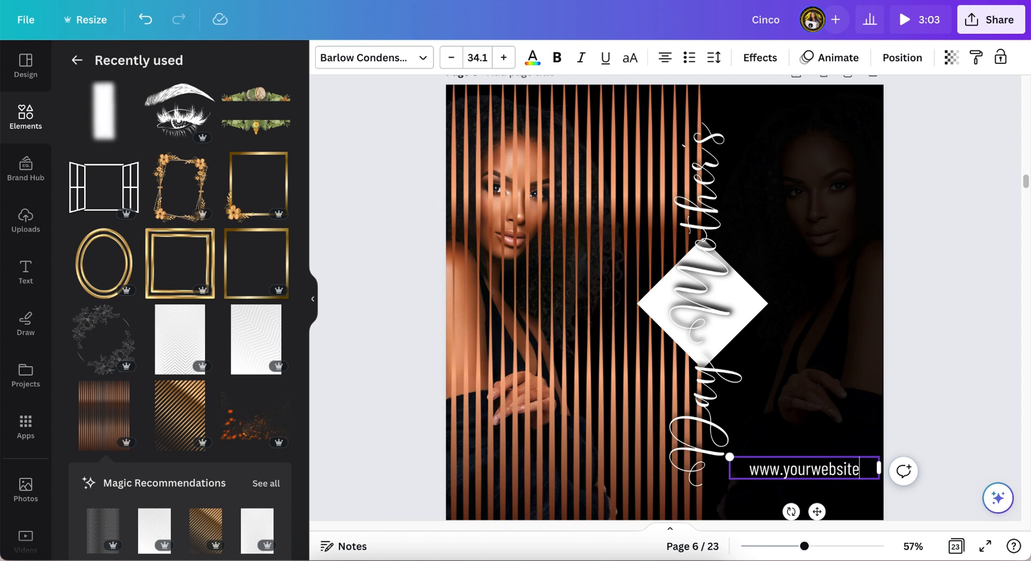
# Step: Reposition the website text near the bottom and increase its letter spacing
pyautogui.moveTo(819, 511); pyautogui.dragTo(782, 529)
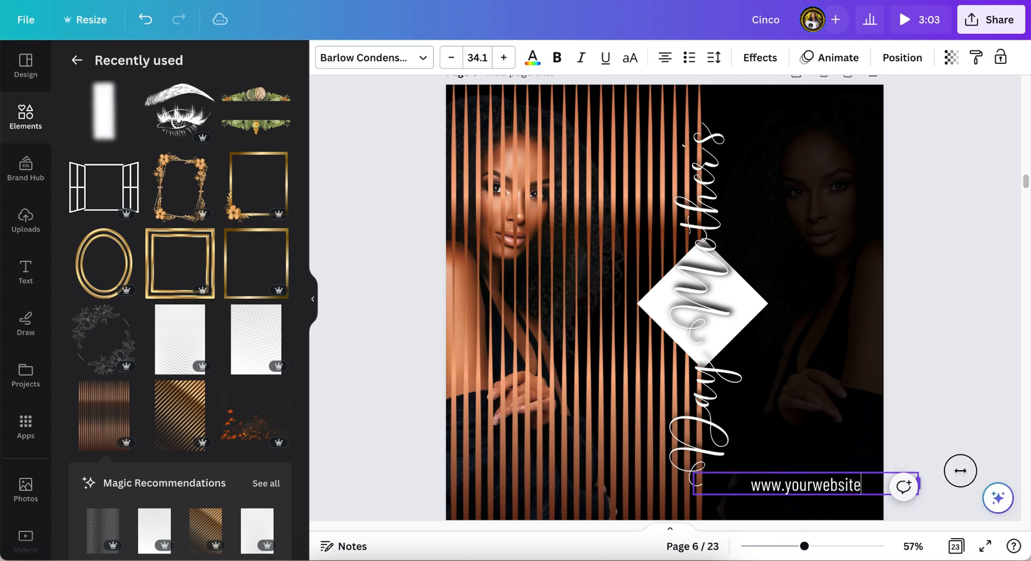
pyautogui.moveTo(843, 486); pyautogui.dragTo(1028, 486)
pyautogui.scroll(-1, 880, 478)
pyautogui.moveTo(875, 462); pyautogui.dragTo(751, 475)
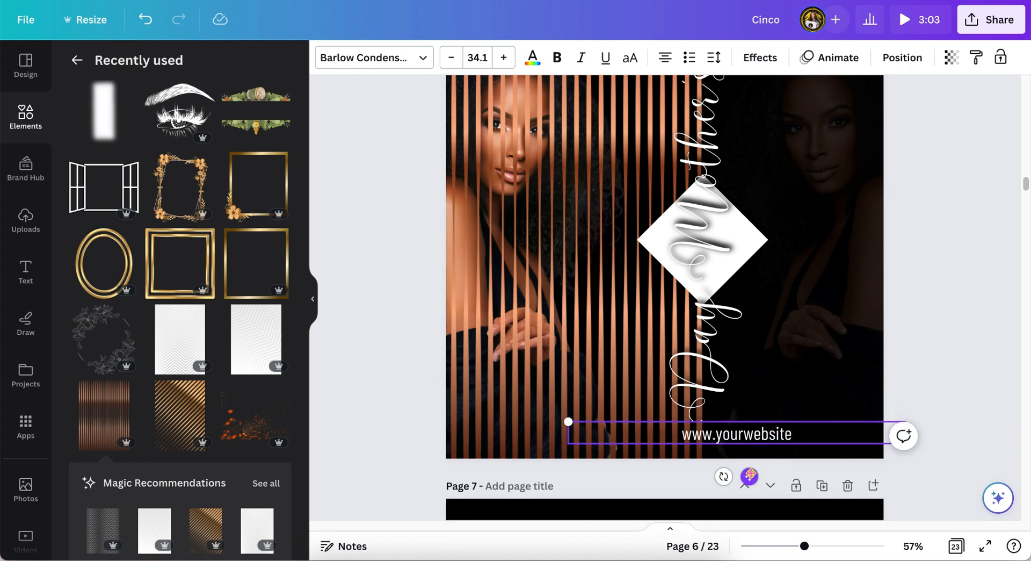
pyautogui.click(714, 57)
pyautogui.moveTo(722, 119); pyautogui.dragTo(732, 119)
# Step: Rotate the website text vertical along the page's right edge and set its font size to 28
pyautogui.moveTo(723, 477); pyautogui.dragTo(912, 449)
pyautogui.moveTo(780, 420); pyautogui.dragTo(912, 240)
pyautogui.click(478, 58)
pyautogui.click(486, 274)
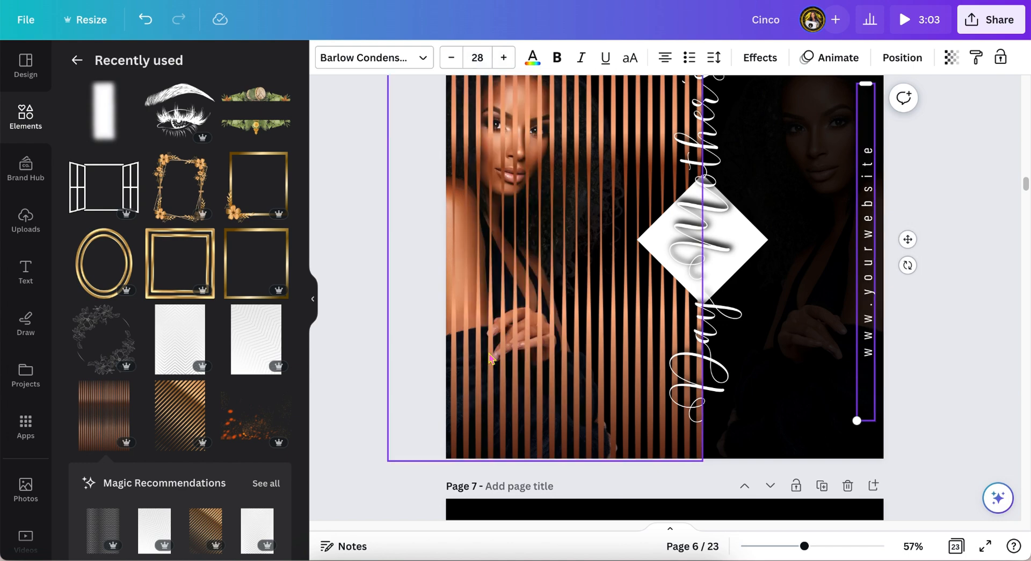
# Step: Reduce the website text's font size and nudge it along the right edge
pyautogui.scroll(6, 869, 241)
pyautogui.click(869, 188)
pyautogui.scroll(-6, 972, 302)
pyautogui.click(869, 316)
pyautogui.click(477, 57)
pyautogui.click(484, 219)
pyautogui.moveTo(909, 273); pyautogui.dragTo(915, 262)
pyautogui.click(956, 268)
# Step: Nudge the title upward and align it to the middle of the page
pyautogui.scroll(1, 956, 268)
pyautogui.click(747, 292)
pyautogui.press('Up')
pyautogui.press('Up')
pyautogui.press('Up')
pyautogui.press('Up')
pyautogui.press('Up')
pyautogui.press('Up')
pyautogui.press('Up')
pyautogui.press('Up')
pyautogui.press('Up')
pyautogui.press('Up')
pyautogui.press('Up')
pyautogui.press('Up')
pyautogui.press('Up')
pyautogui.press('Up')
pyautogui.press('Up')
pyautogui.press('Up')
pyautogui.press('Up')
pyautogui.press('Up')
pyautogui.press('Up')
pyautogui.press('Up')
pyautogui.click(926, 58)
pyautogui.click(102, 216)
pyautogui.click(713, 121)
pyautogui.click(902, 57)
pyautogui.click(102, 216)
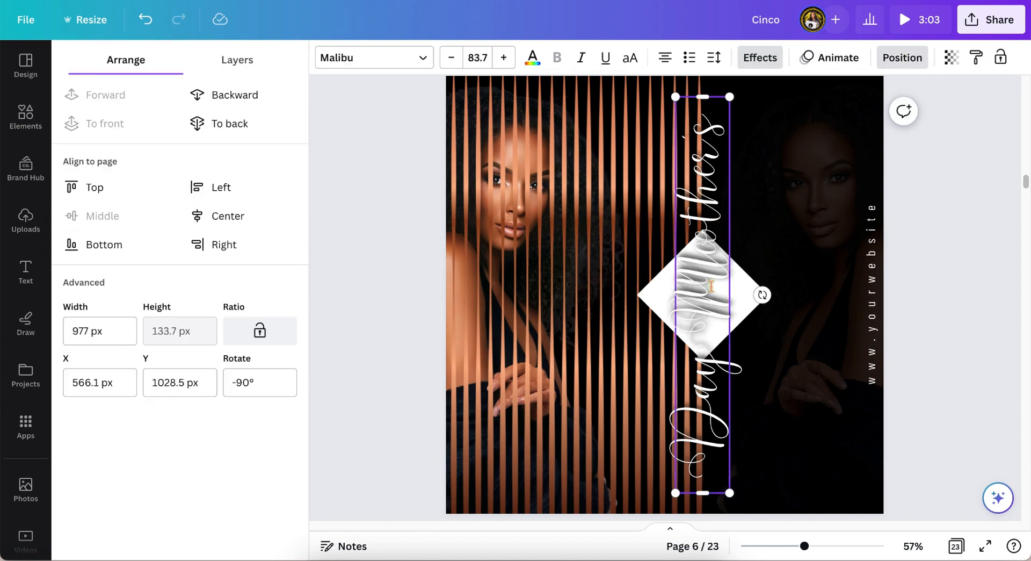
# Step: Adjust the diamond's position so it sits centered on the title
pyautogui.click(662, 305)
pyautogui.click(747, 305)
pyautogui.click(711, 304)
pyautogui.click(232, 218)
pyautogui.click(147, 20)
pyautogui.click(752, 325)
pyautogui.click(742, 305)
pyautogui.click(716, 305)
pyautogui.moveTo(717, 299)
pyautogui.mouseDown()
pyautogui.moveTo(718, 287)
pyautogui.moveTo(717, 309)
pyautogui.mouseUp()
pyautogui.click(388, 290)
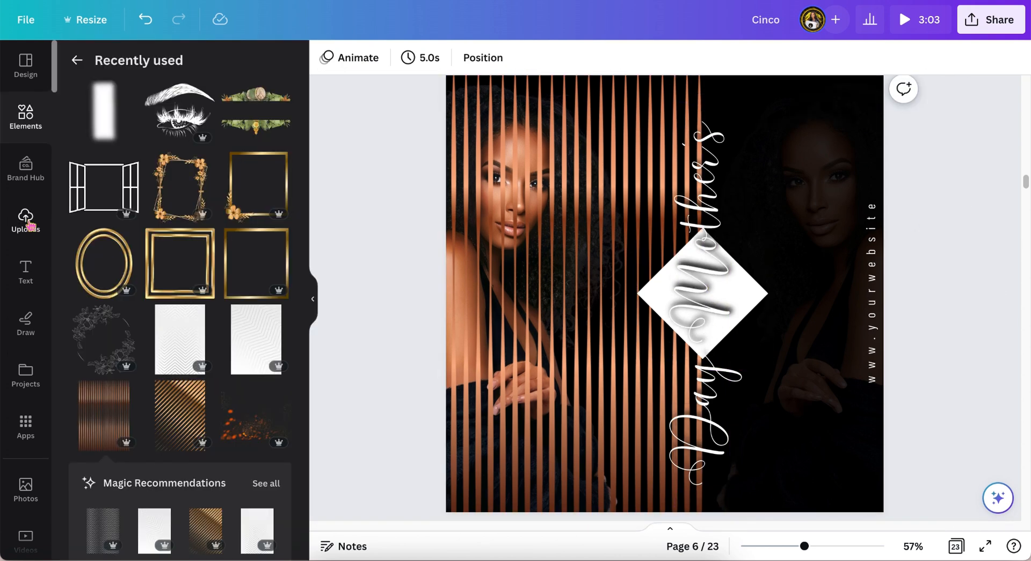
# Step: Add the dark 20-second smoke video from the recently used elements
pyautogui.click(77, 61)
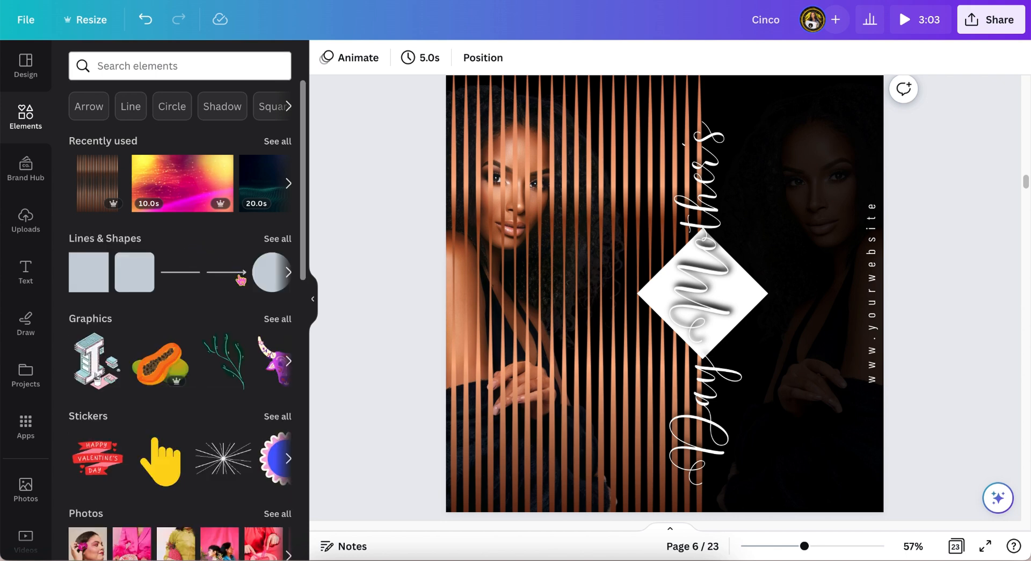
pyautogui.click(279, 141)
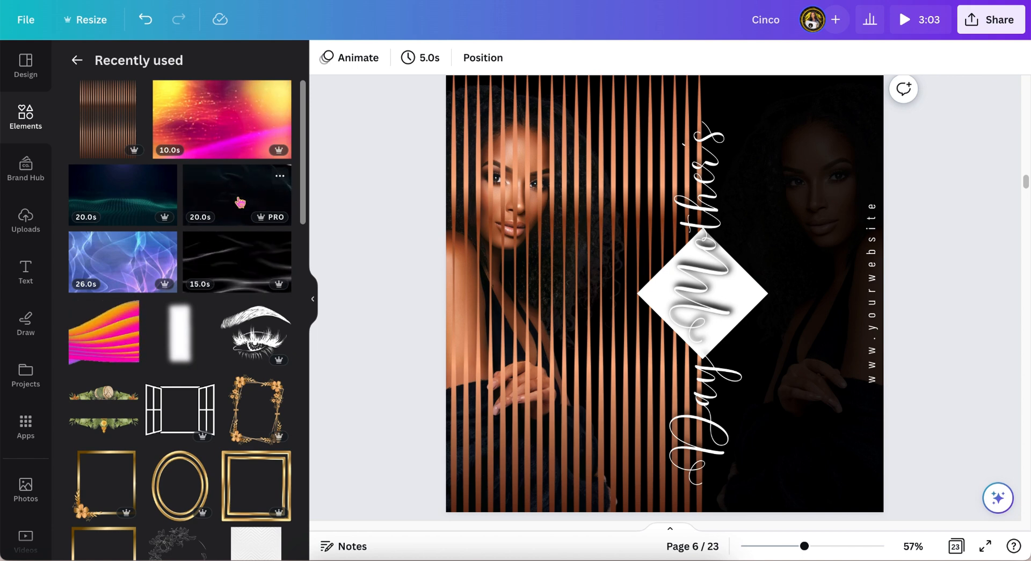
pyautogui.click(240, 202)
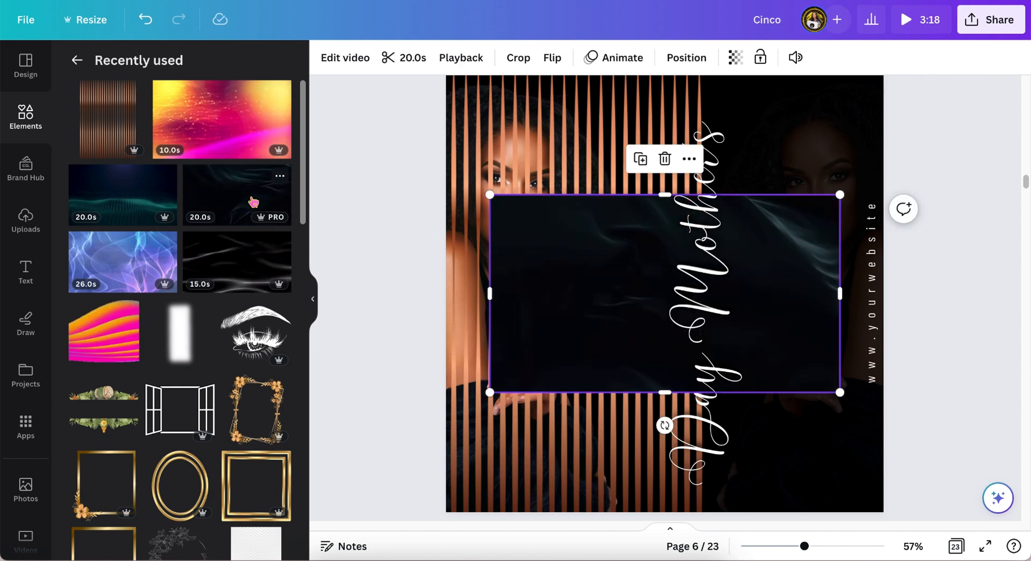
# Step: Resize the video to cover the stripes area from the page's top to bottom
pyautogui.scroll(1, 681, 253)
pyautogui.click(775, 263)
pyautogui.moveTo(775, 263); pyautogui.dragTo(635, 141)
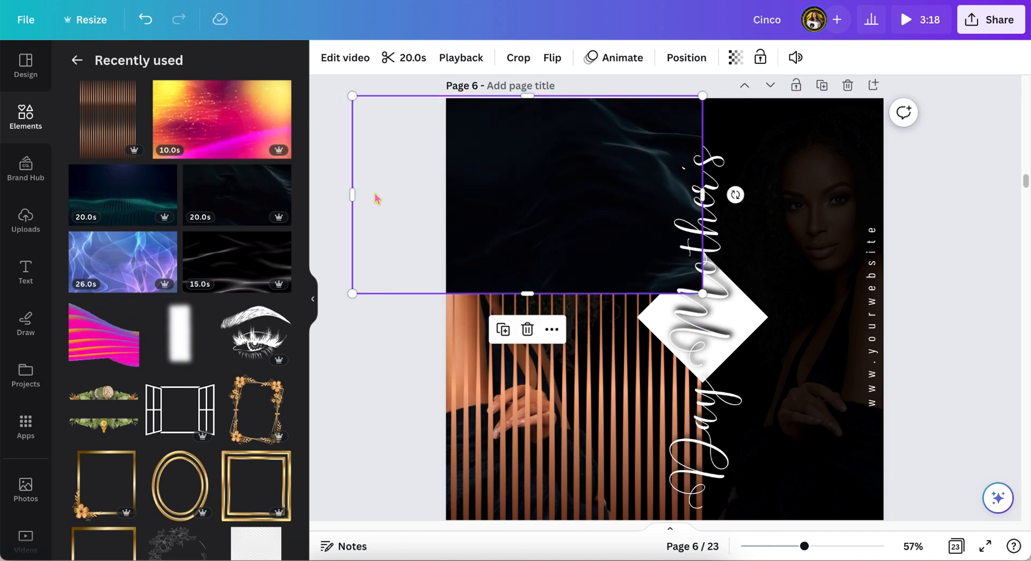
pyautogui.moveTo(380, 194); pyautogui.dragTo(446, 194)
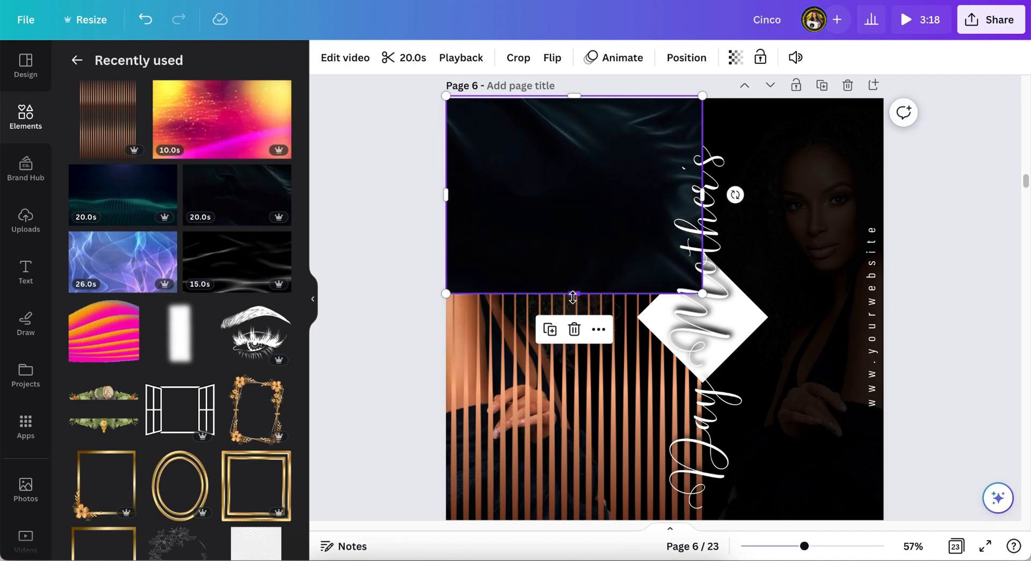
pyautogui.moveTo(573, 297); pyautogui.dragTo(571, 471)
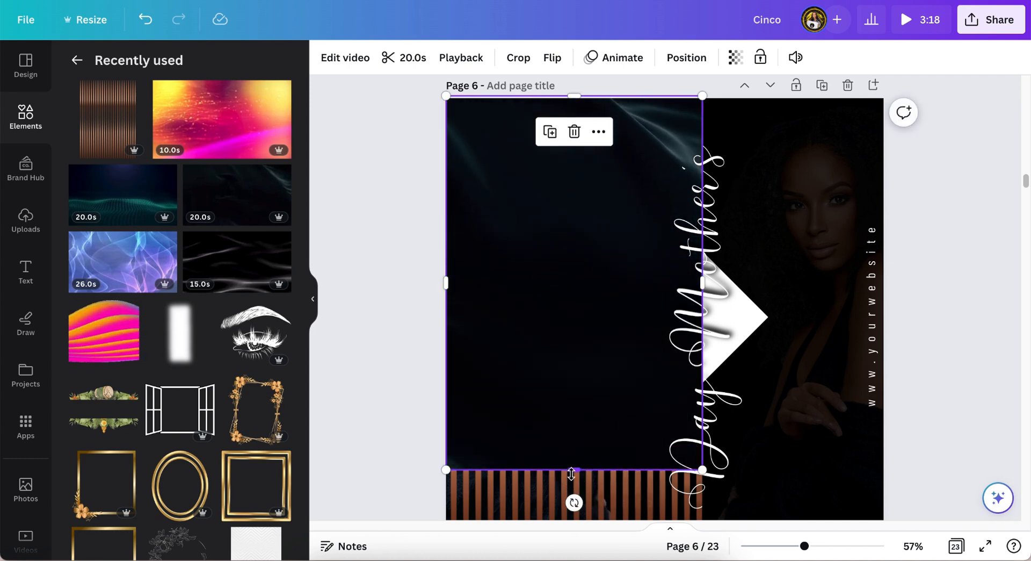
pyautogui.scroll(-3, 571, 473)
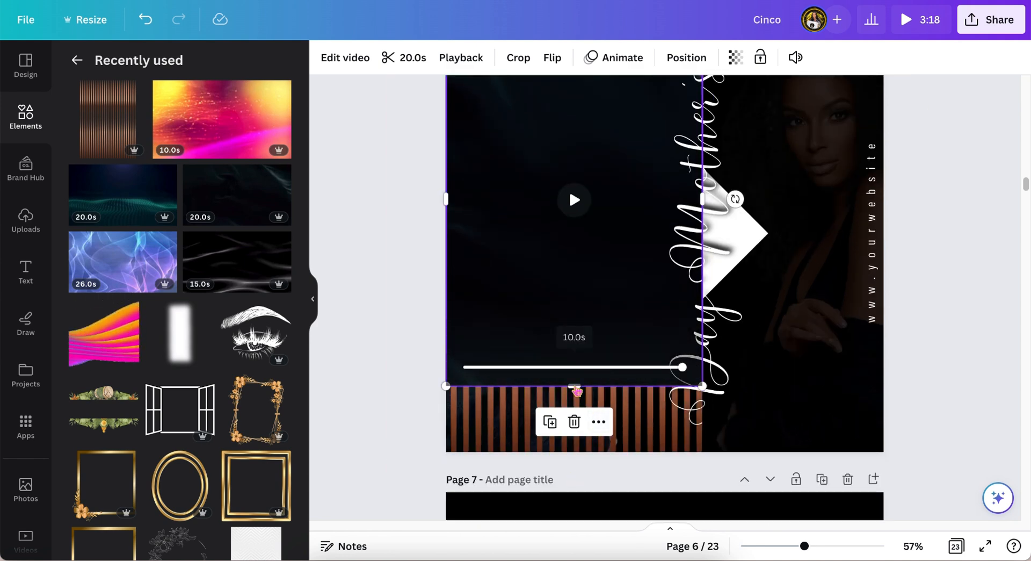
pyautogui.moveTo(575, 390); pyautogui.dragTo(584, 457)
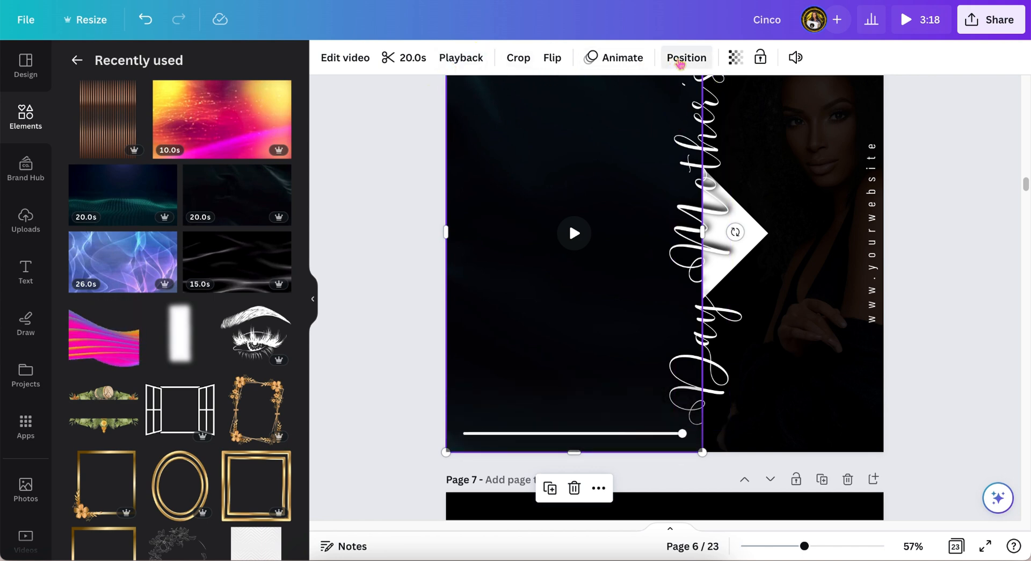
# Step: Send the video to the back behind the stripes
pyautogui.click(685, 59)
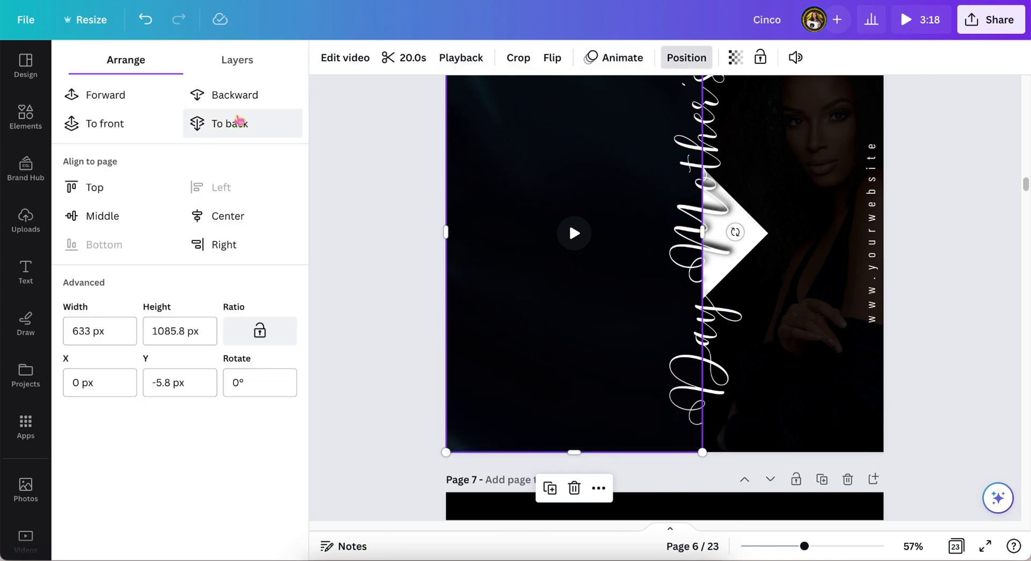
pyautogui.click(240, 126)
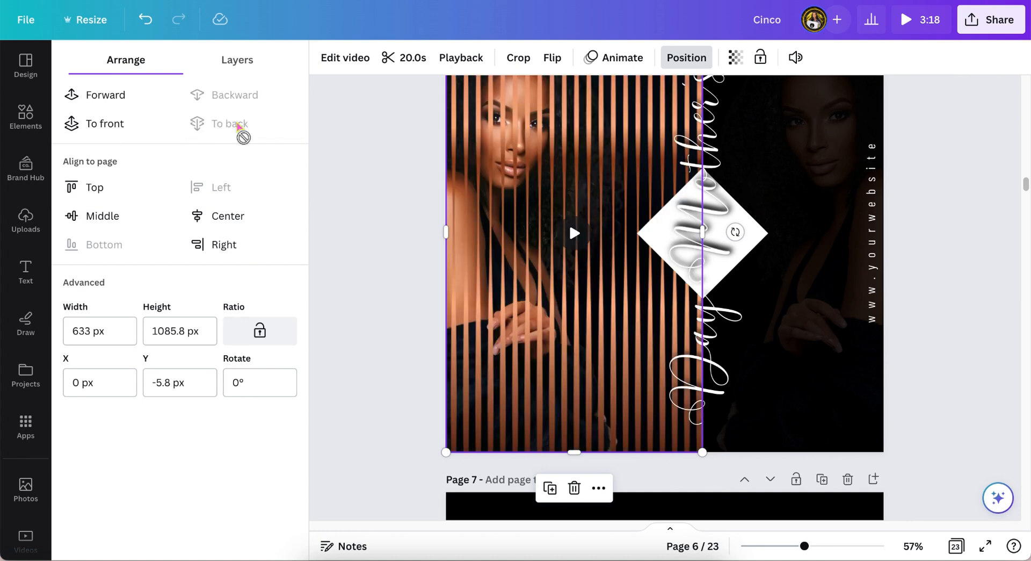
pyautogui.scroll(2, 371, 172)
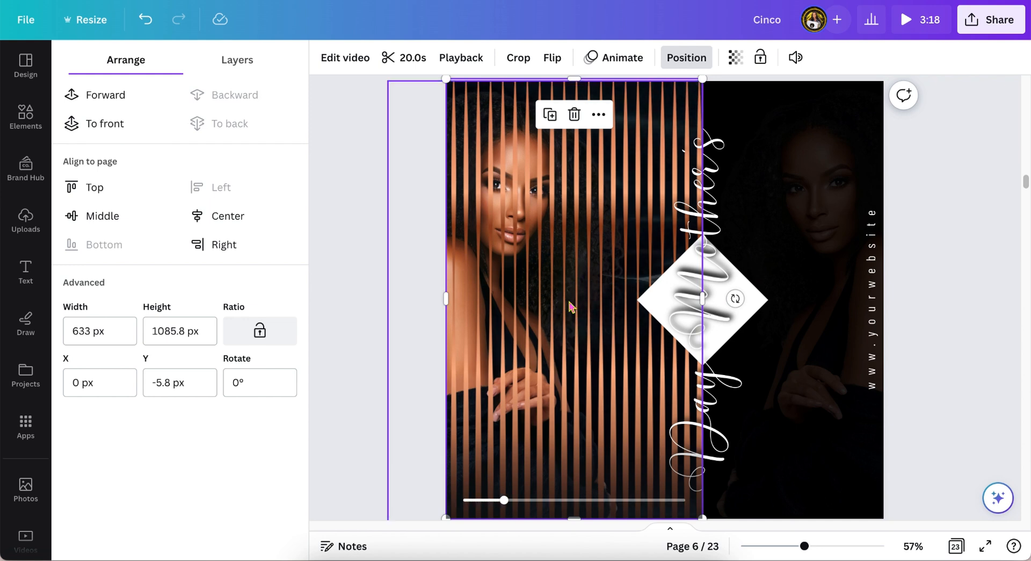
pyautogui.click(378, 306)
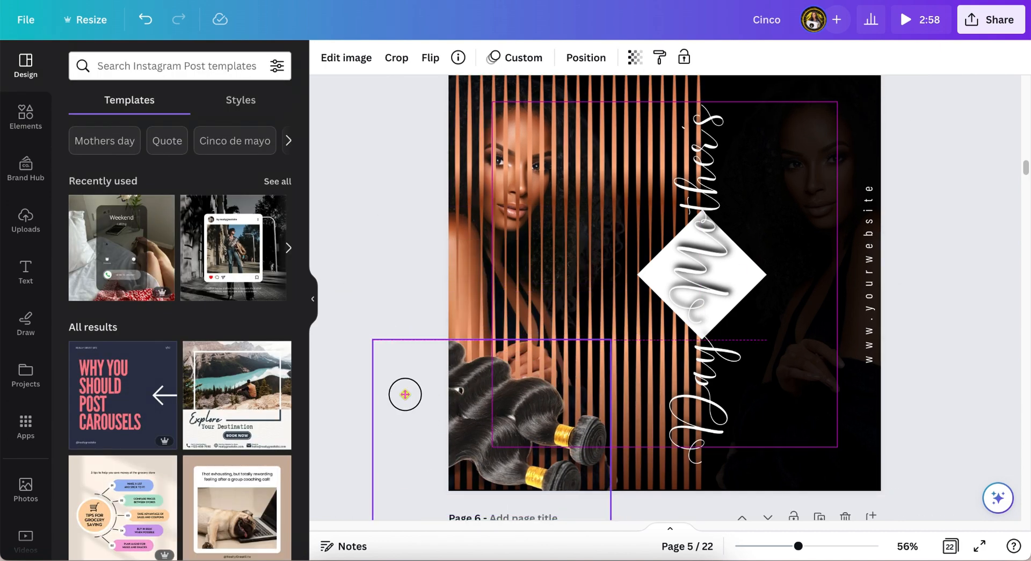
# Step: Remove the background of the hair bundles image with BG Remover
pyautogui.click(345, 57)
pyautogui.click(177, 375)
pyautogui.click(256, 135)
pyautogui.click(256, 128)
pyautogui.click(256, 118)
pyautogui.click(214, 546)
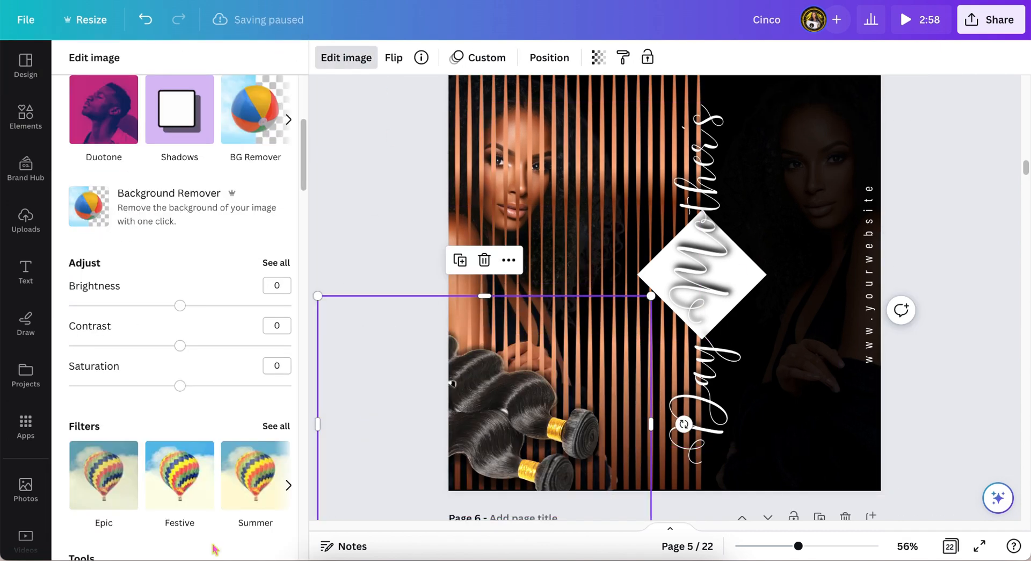
pyautogui.click(214, 545)
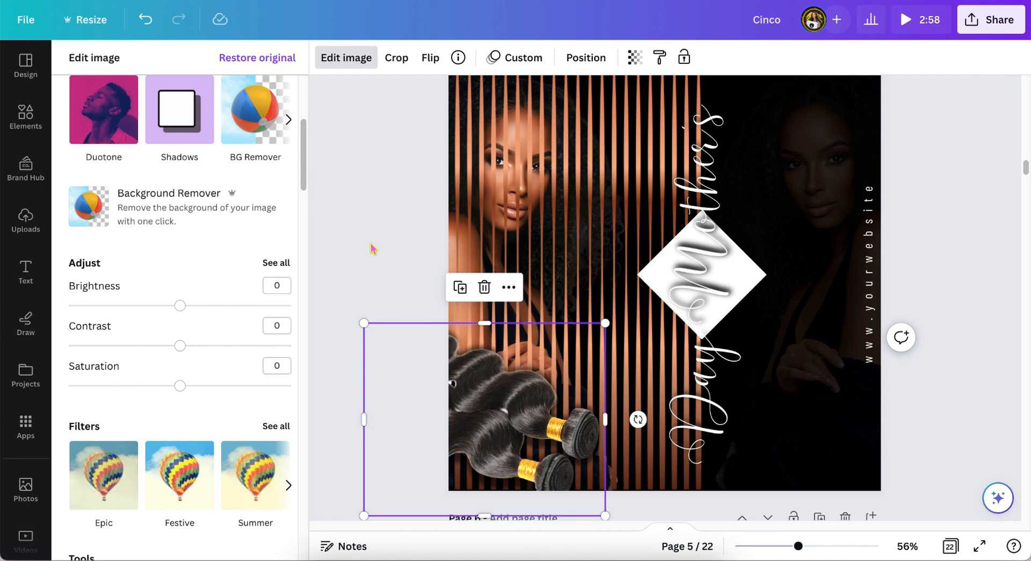
# Step: Resize the hair bundles image and move it up toward the diamond
pyautogui.scroll(-1, 373, 249)
pyautogui.moveTo(364, 294); pyautogui.dragTo(398, 324)
pyautogui.click(387, 333)
pyautogui.moveTo(505, 406); pyautogui.dragTo(695, 233)
# Step: Send the hair image backward and move it to the upper right
pyautogui.click(586, 57)
pyautogui.click(235, 95)
pyautogui.moveTo(695, 357); pyautogui.dragTo(678, 356)
pyautogui.moveTo(650, 258); pyautogui.dragTo(846, 197)
# Step: Flip the hair bundles image
pyautogui.click(635, 58)
pyautogui.click(378, 235)
pyautogui.scroll(1, 377, 234)
pyautogui.scroll(-2, 596, 350)
pyautogui.scroll(3, 465, 310)
pyautogui.scroll(-1, 846, 197)
# Step: Move the hair image to the lower left and send it backward again
pyautogui.moveTo(846, 131); pyautogui.dragTo(502, 430)
pyautogui.click(235, 95)
pyautogui.moveTo(424, 404)
pyautogui.mouseDown()
pyautogui.moveTo(445, 401)
pyautogui.moveTo(426, 407)
pyautogui.mouseUp()
pyautogui.click(109, 96)
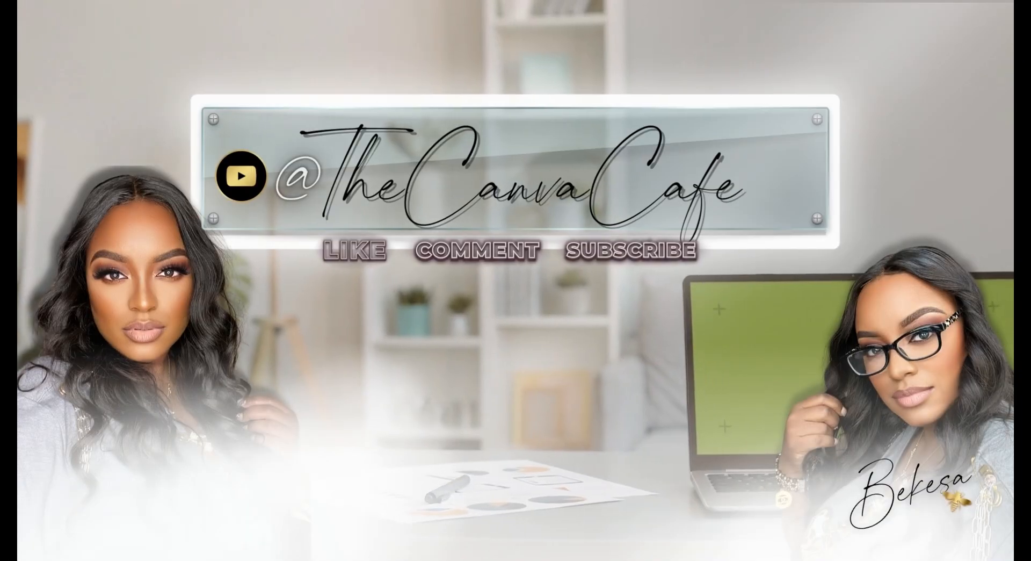